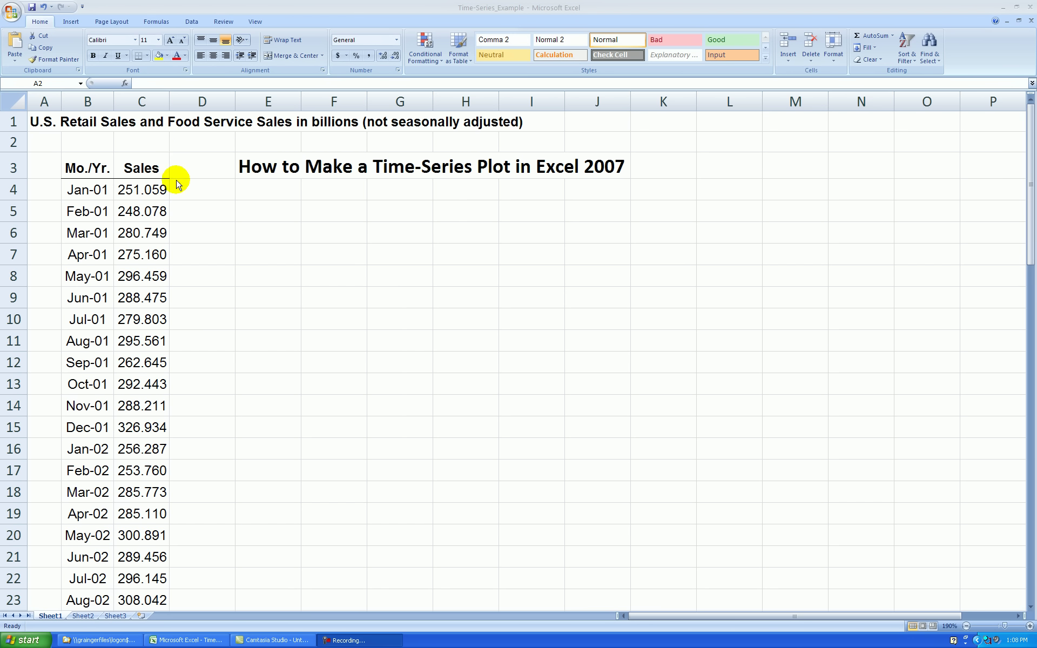
Insert a new column C headed 'Mo. Index' and widen it to fit.
right_click(144, 106)
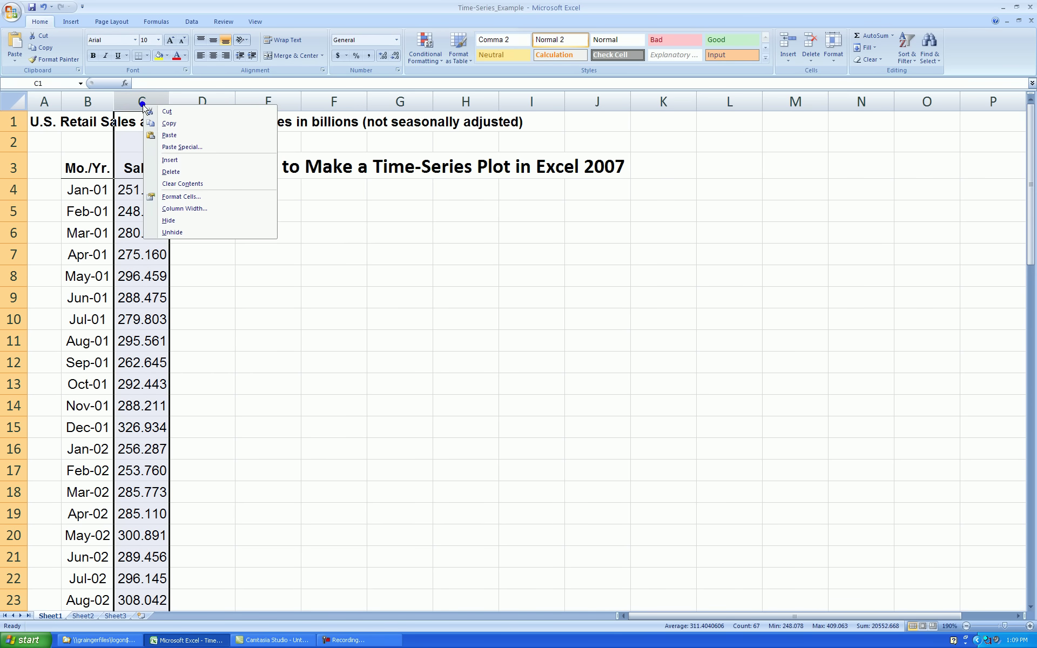
click(174, 161)
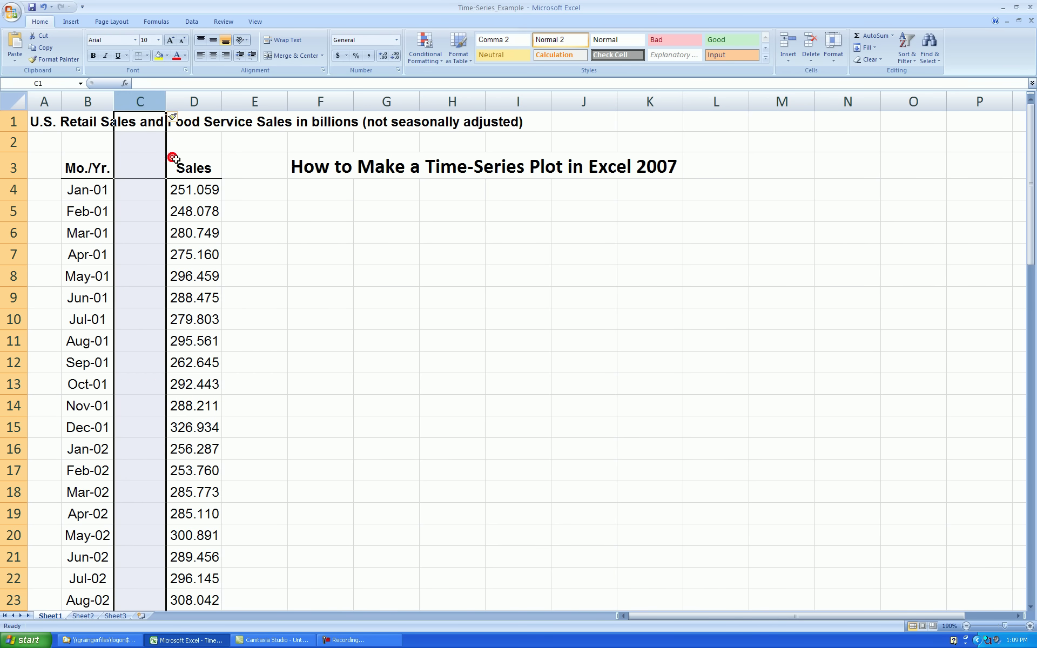
click(150, 173)
text(Mo.)
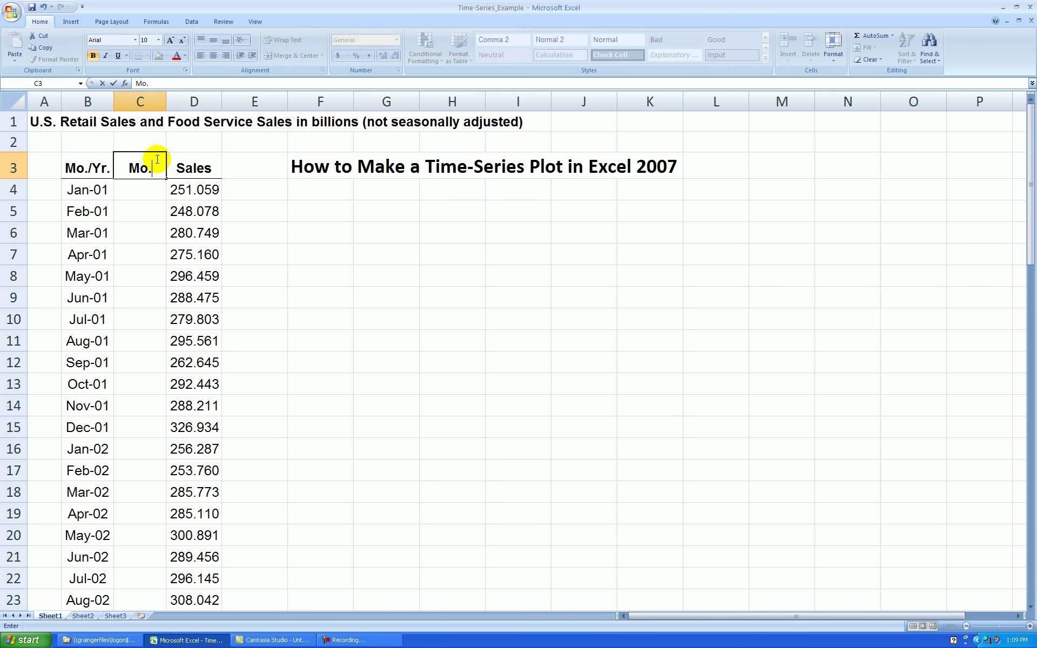
text( Index)
key(Return)
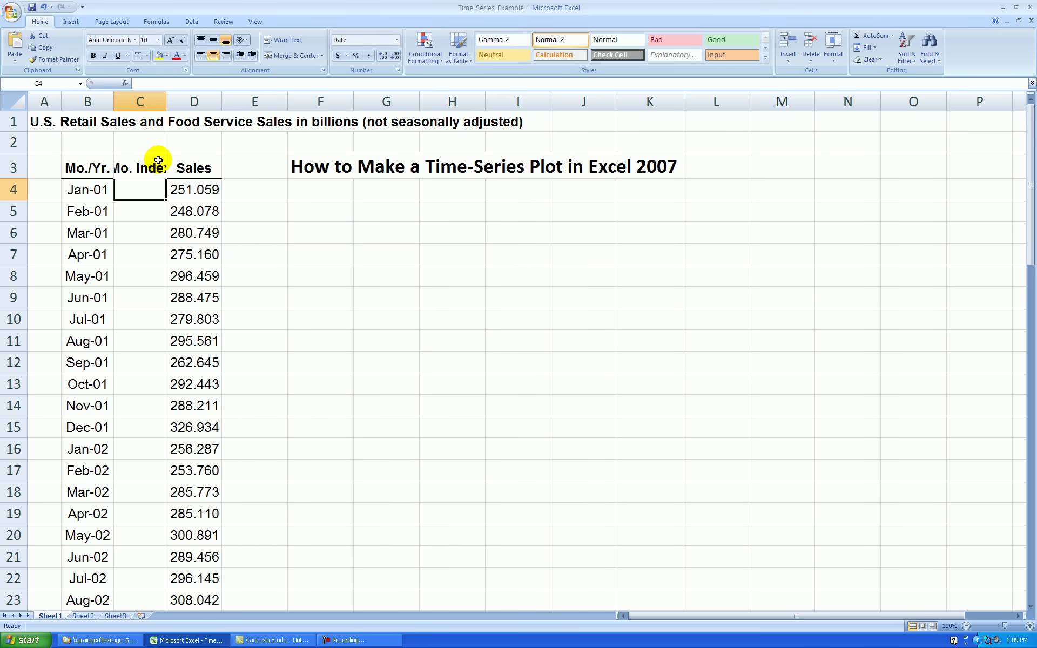
double_click(167, 102)
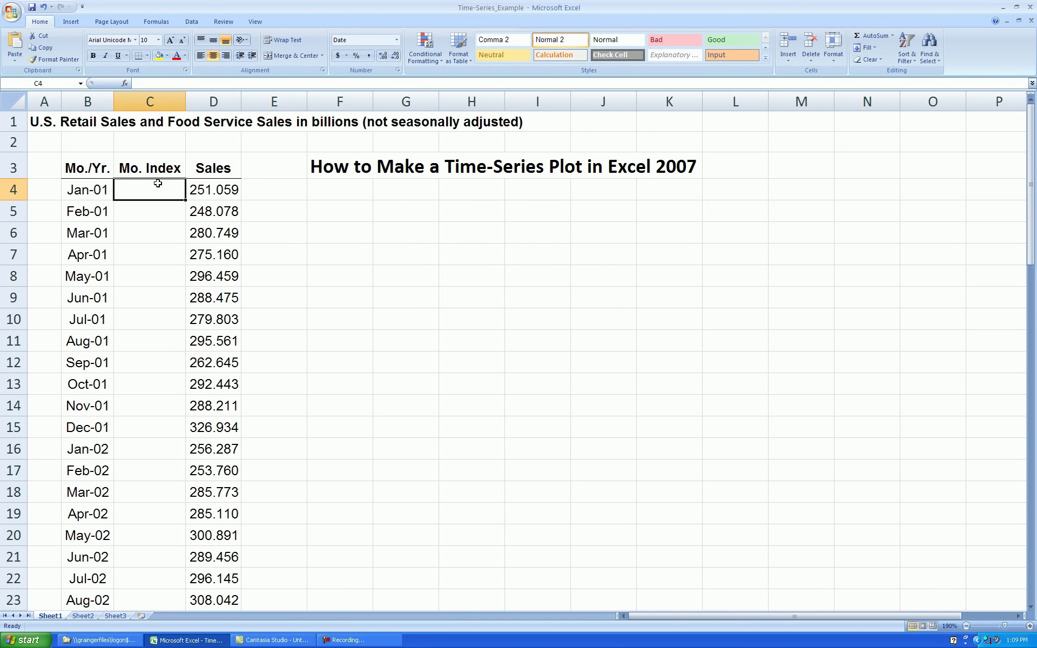
Enter 1, 2, 3 in C4:C6 and format those cells as General.
text(1)
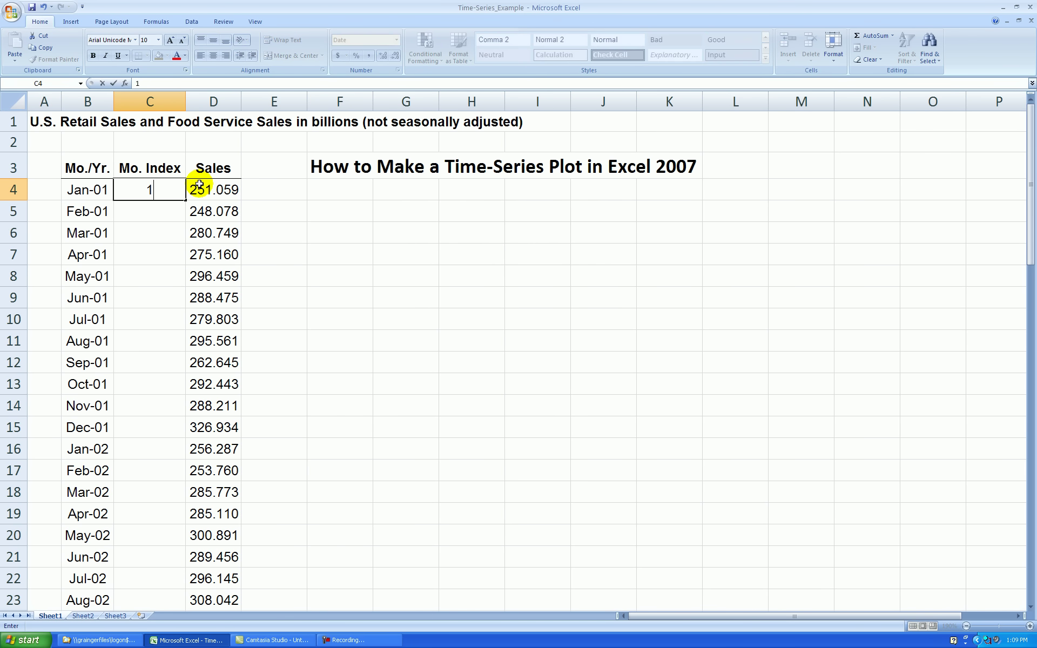
key(Return)
text(2)
key(Return)
text(3)
key(Return)
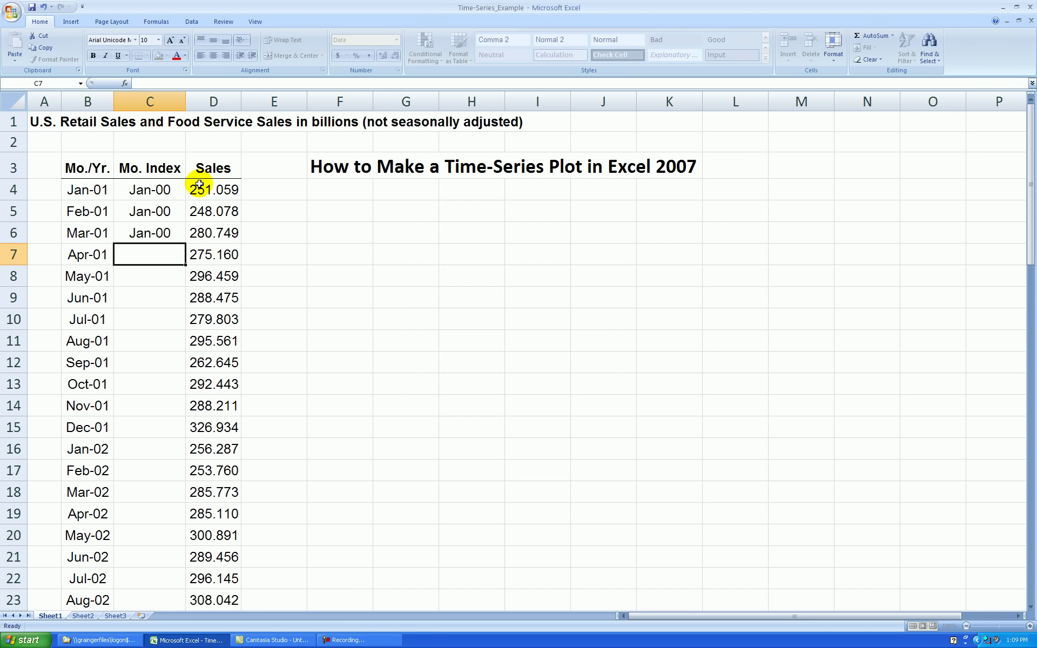
drag(174, 188, 164, 233)
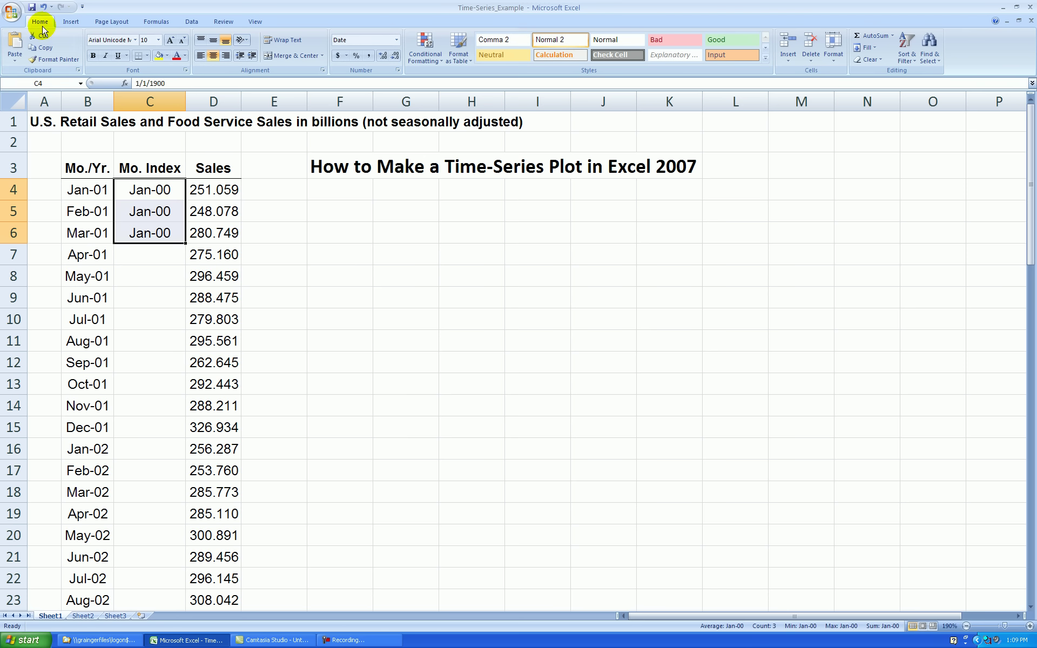
click(397, 41)
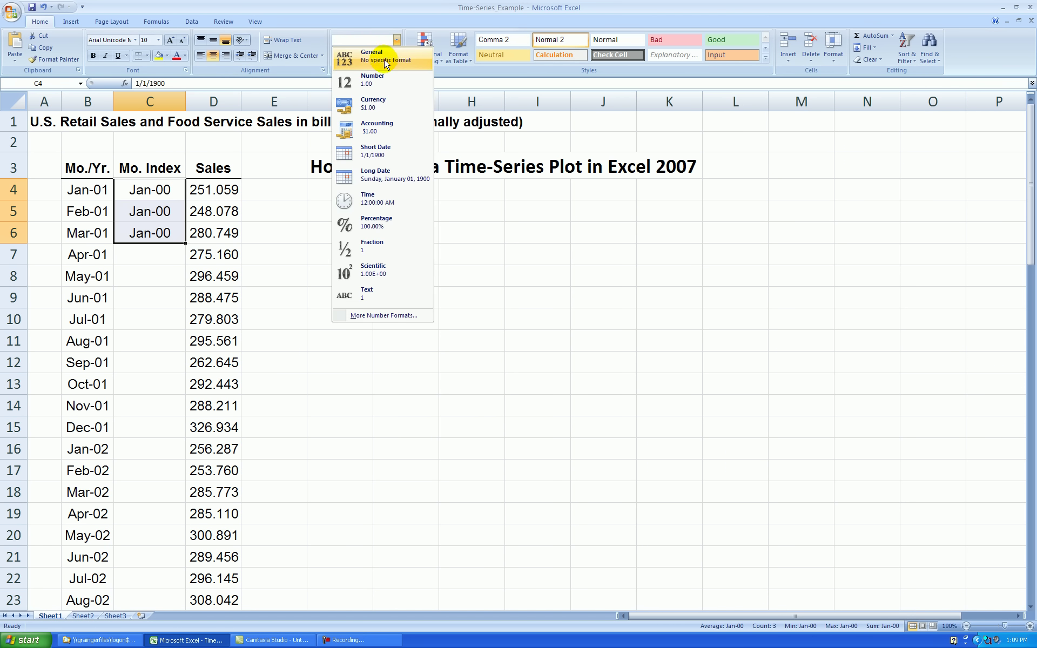
click(383, 60)
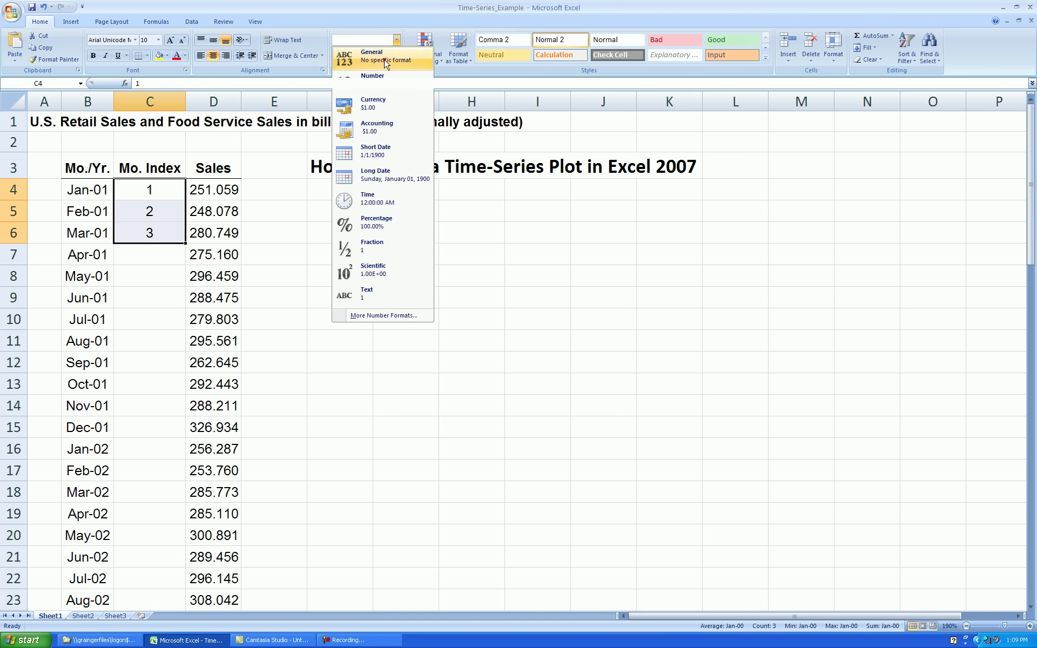
Fill the month index down to row 69 so it runs 1 through 66.
double_click(186, 244)
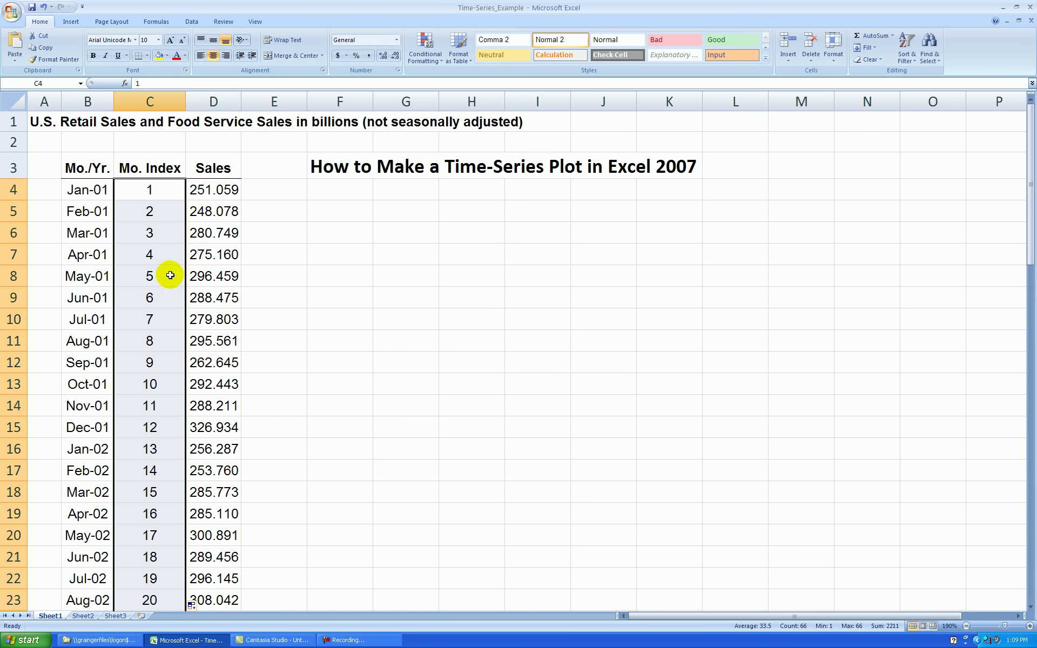
scroll(161, 230, down, 5)
scroll(162, 230, down, 16)
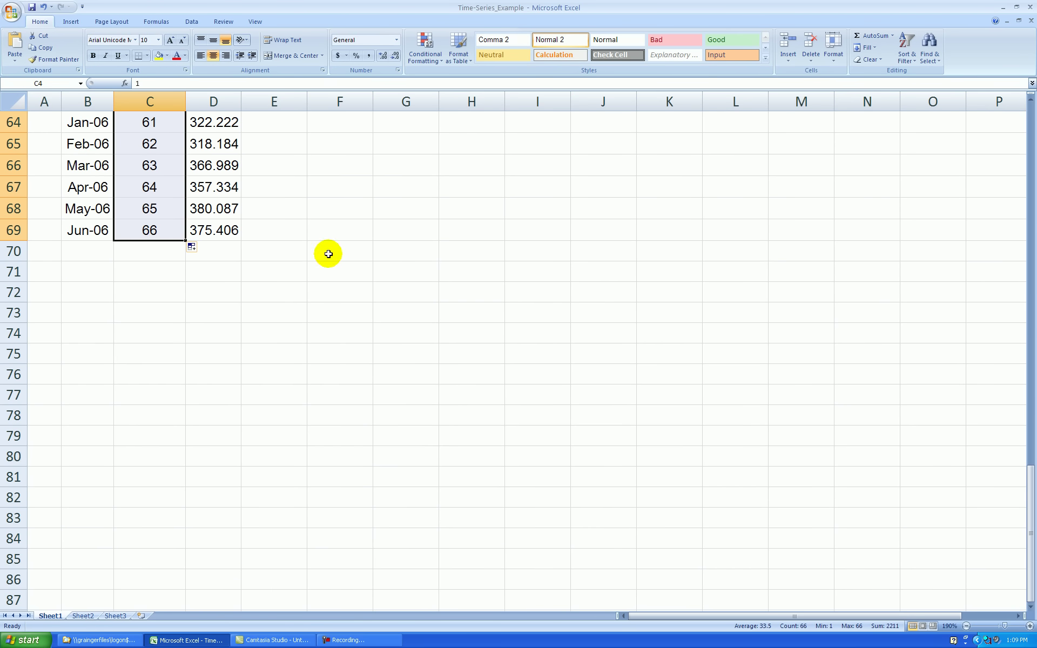
key(ctrl+Home)
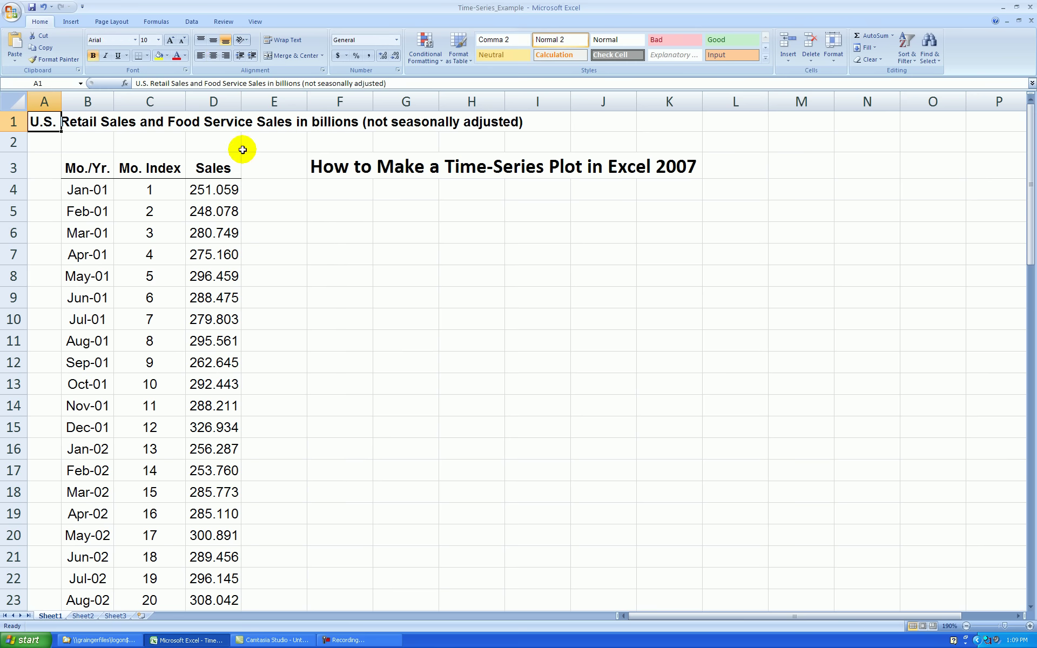
Select C4:D69 and insert a scatter chart with straight lines and markers.
drag(92, 101, 216, 101)
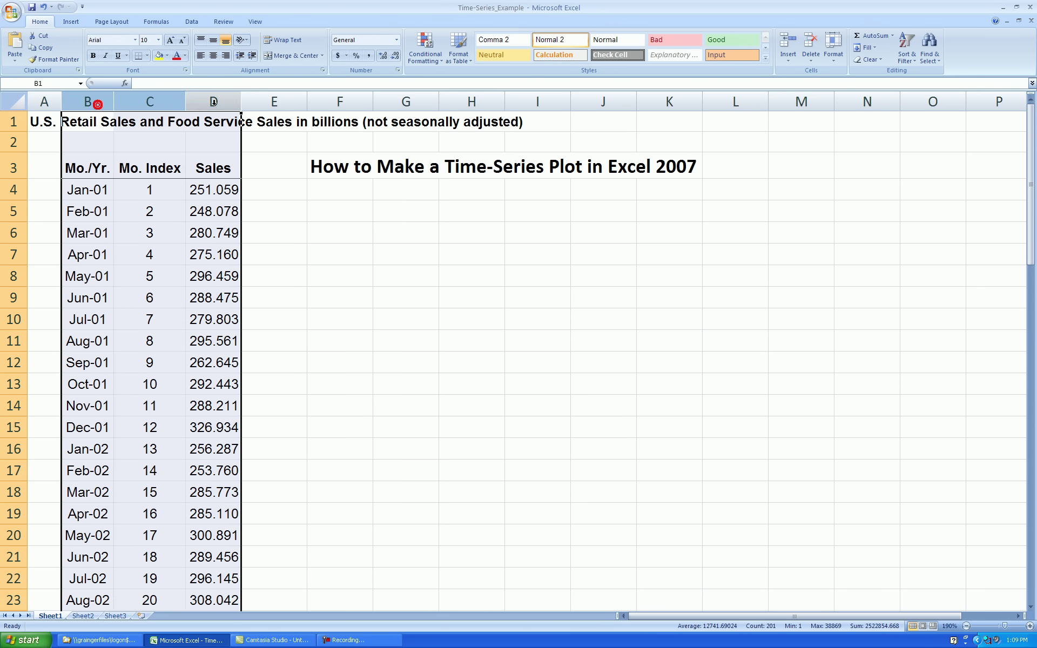
click(344, 289)
drag(157, 194, 211, 245)
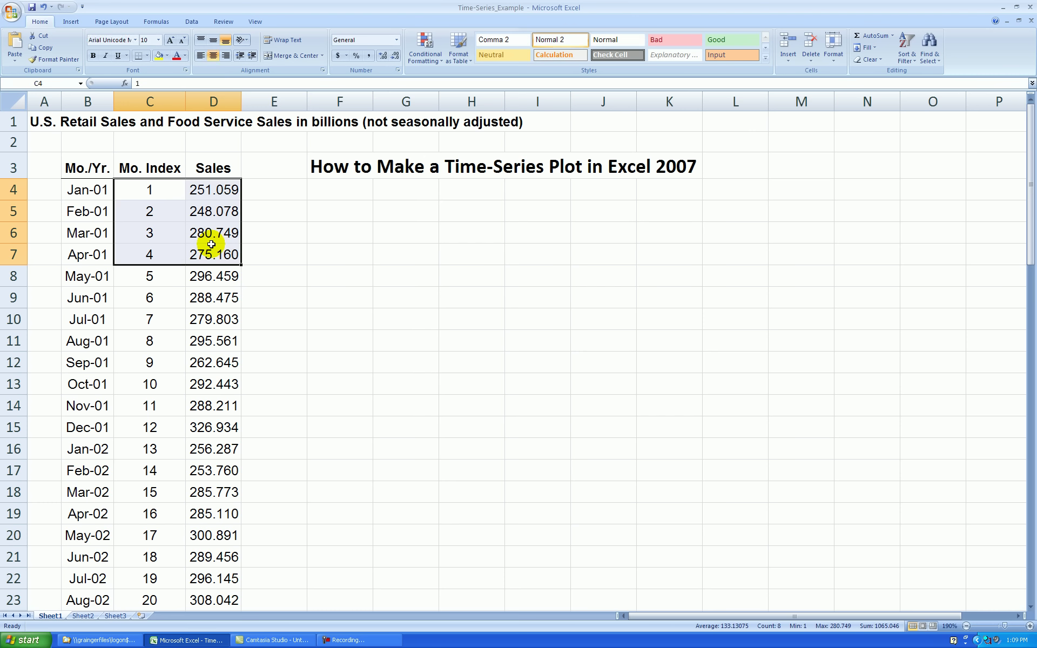
key(ctrl+shift+Down)
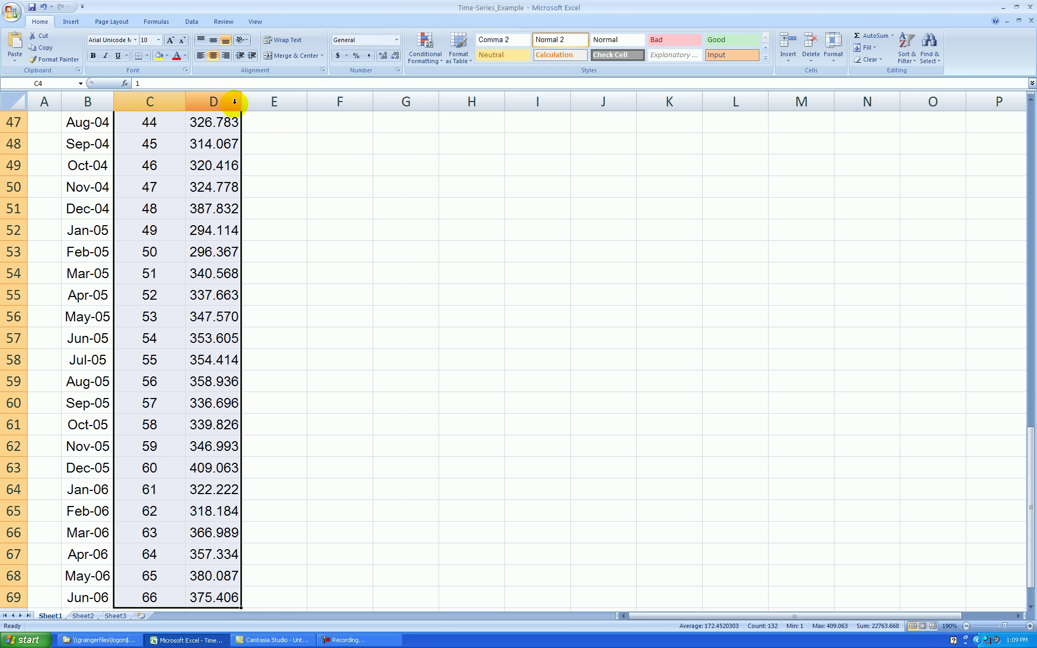
click(71, 23)
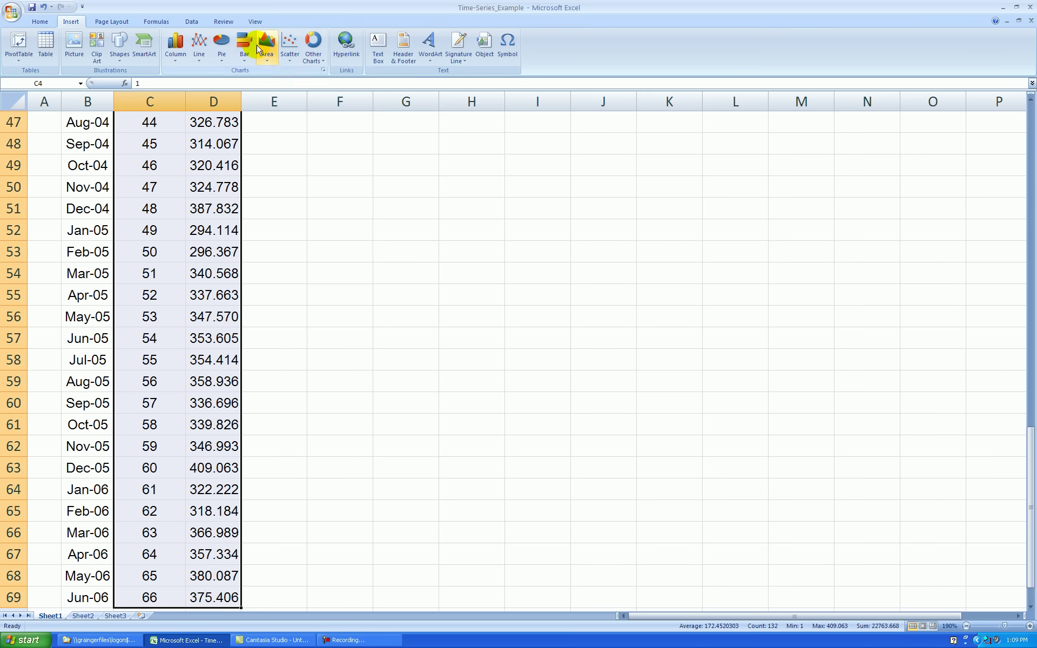
click(290, 46)
click(326, 122)
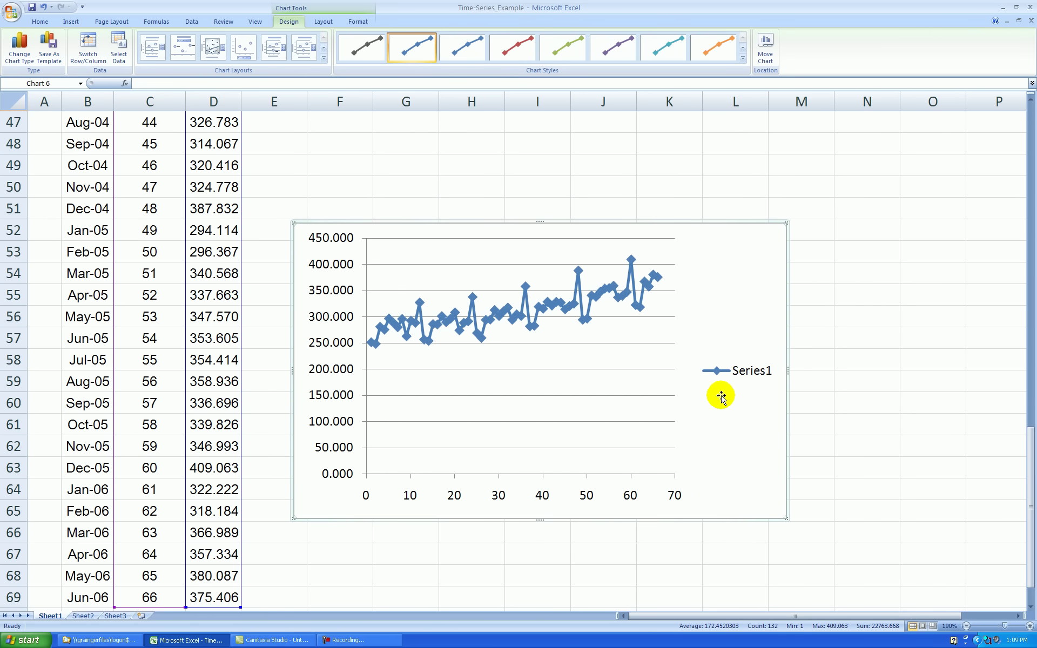
Move the chart to cell F4 and shrink it to about columns F–K, rows 4–15.
key(Delete)
key(ctrl+Home)
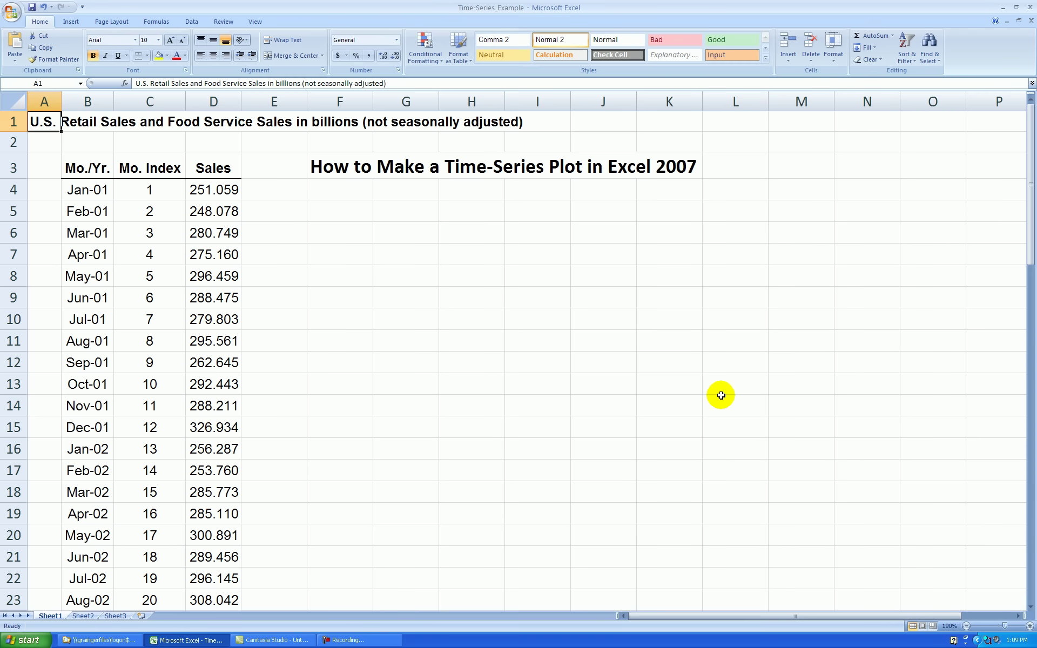
click(363, 189)
key(ctrl+v)
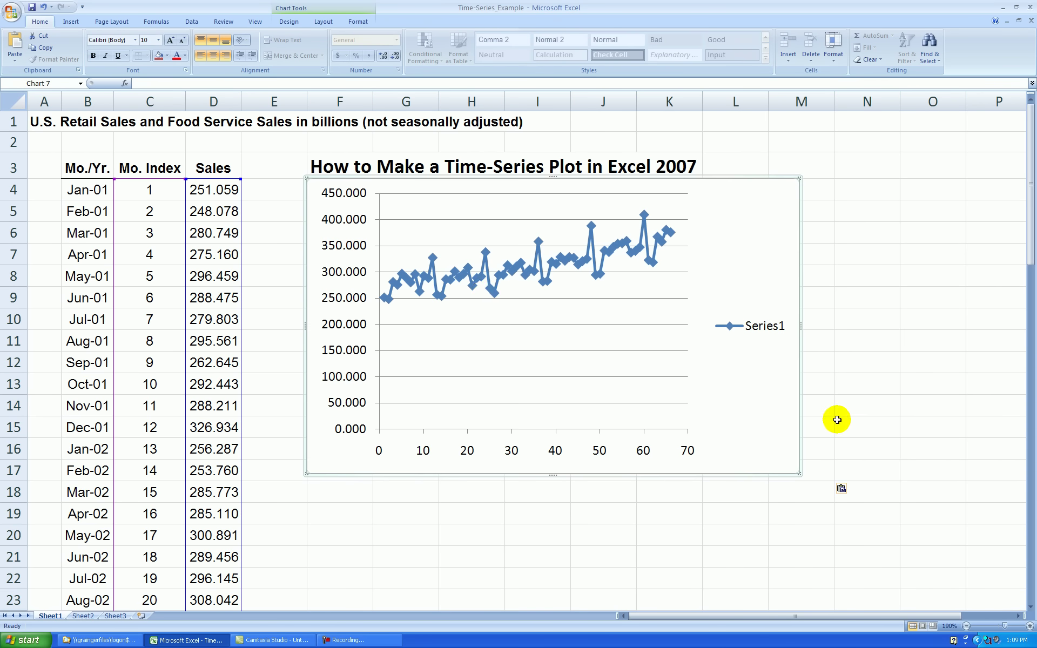
drag(765, 427, 707, 421)
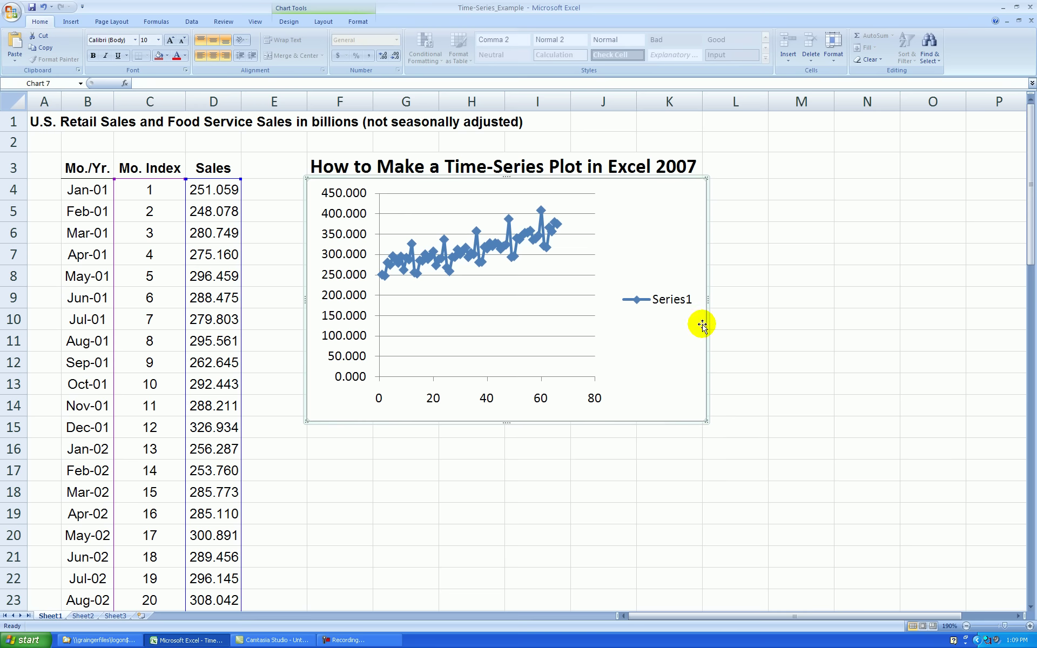
Delete the Series1 legend and the horizontal gridlines from the chart.
click(679, 299)
key(Delete)
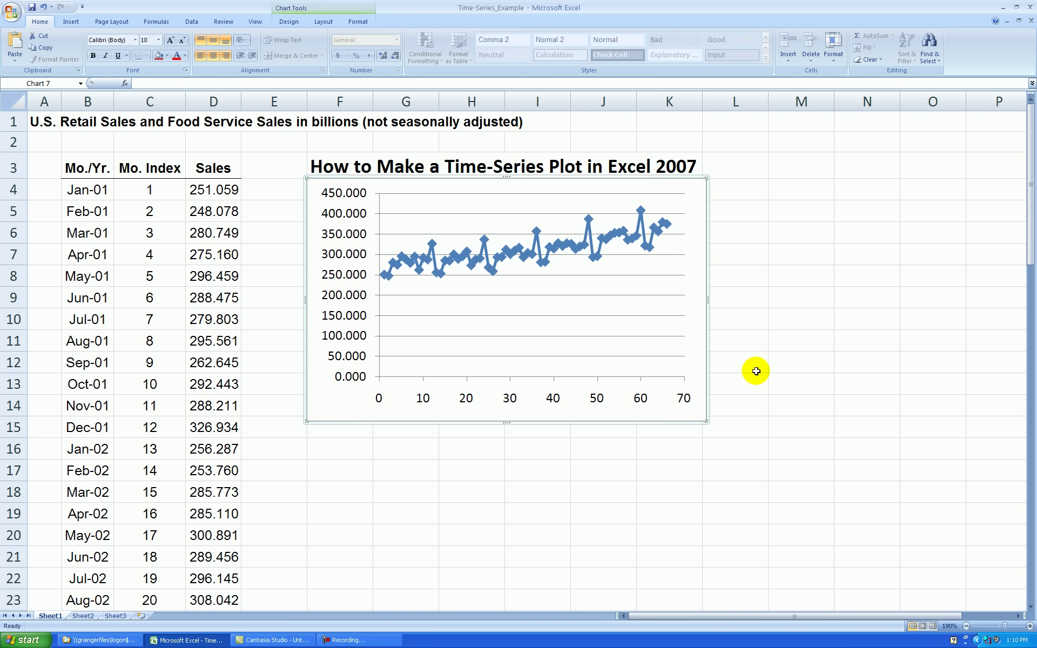
click(677, 297)
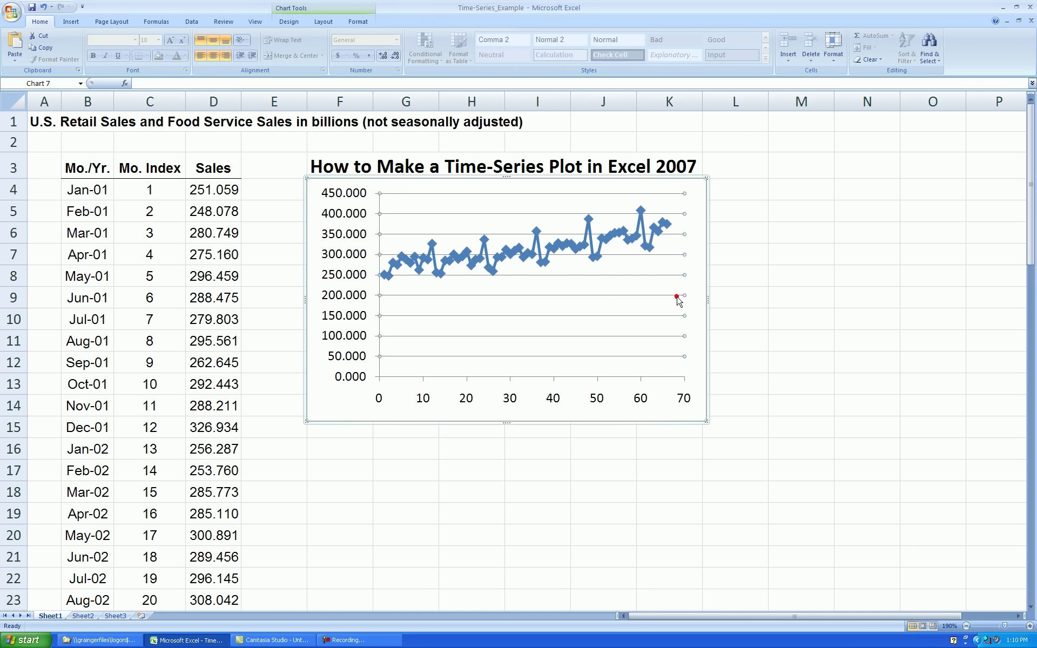
key(Delete)
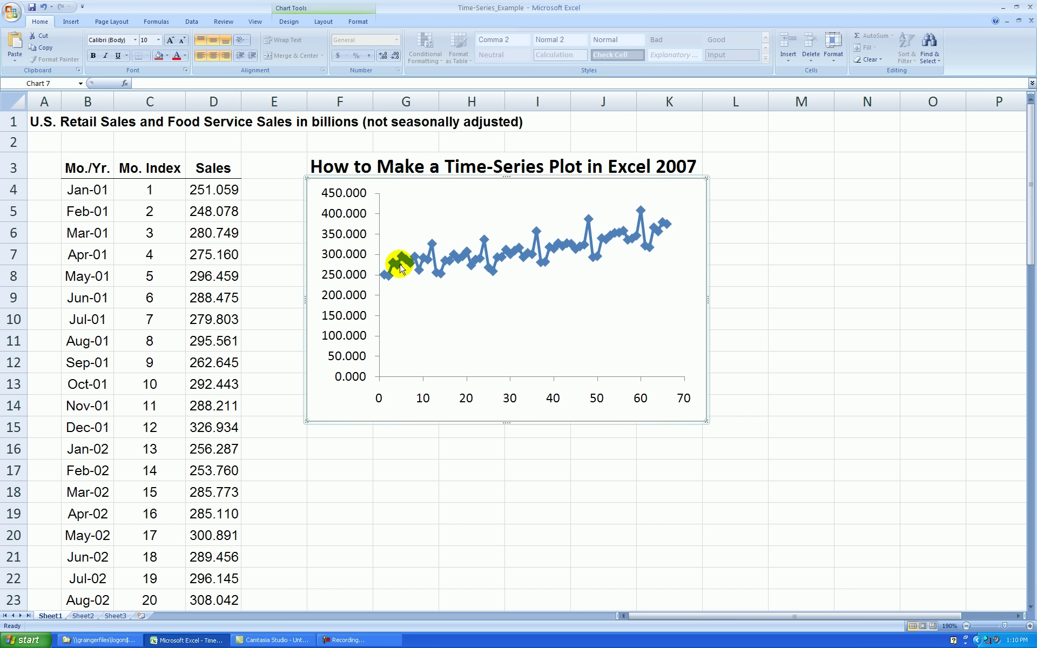
Fix the vertical axis at 240 to 420, major unit 20, with 0 decimal places.
right_click(362, 236)
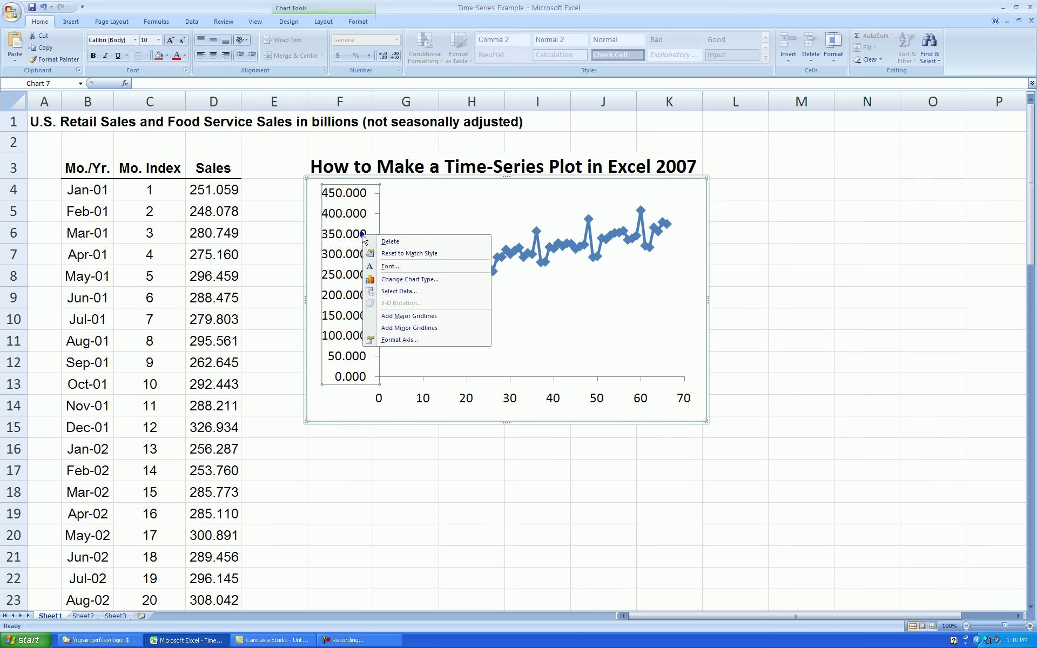
click(399, 343)
click(536, 210)
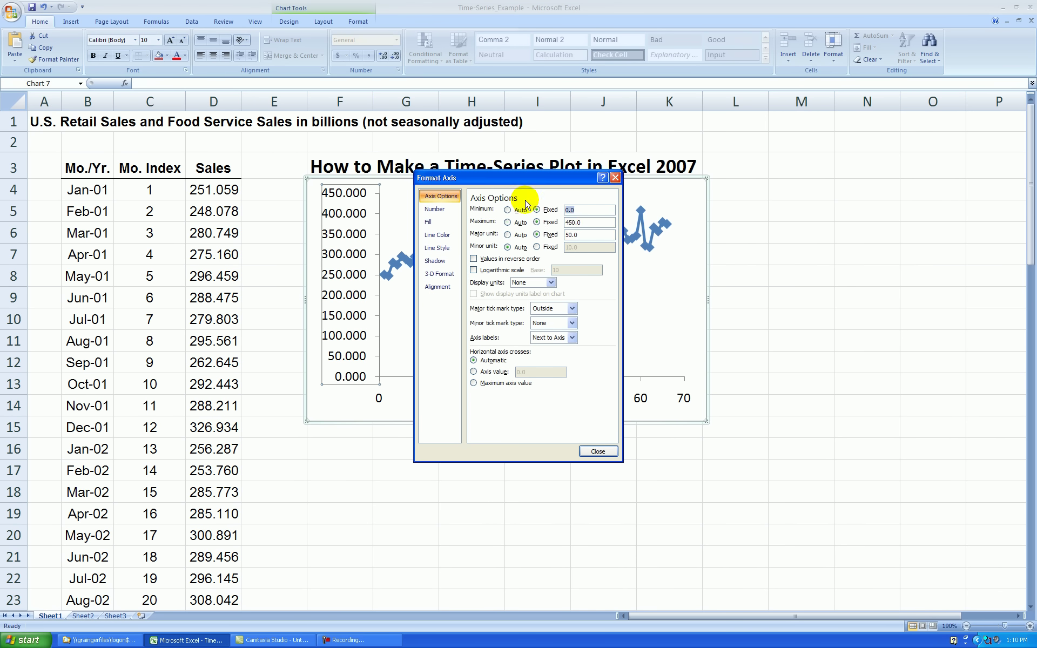
double_click(579, 222)
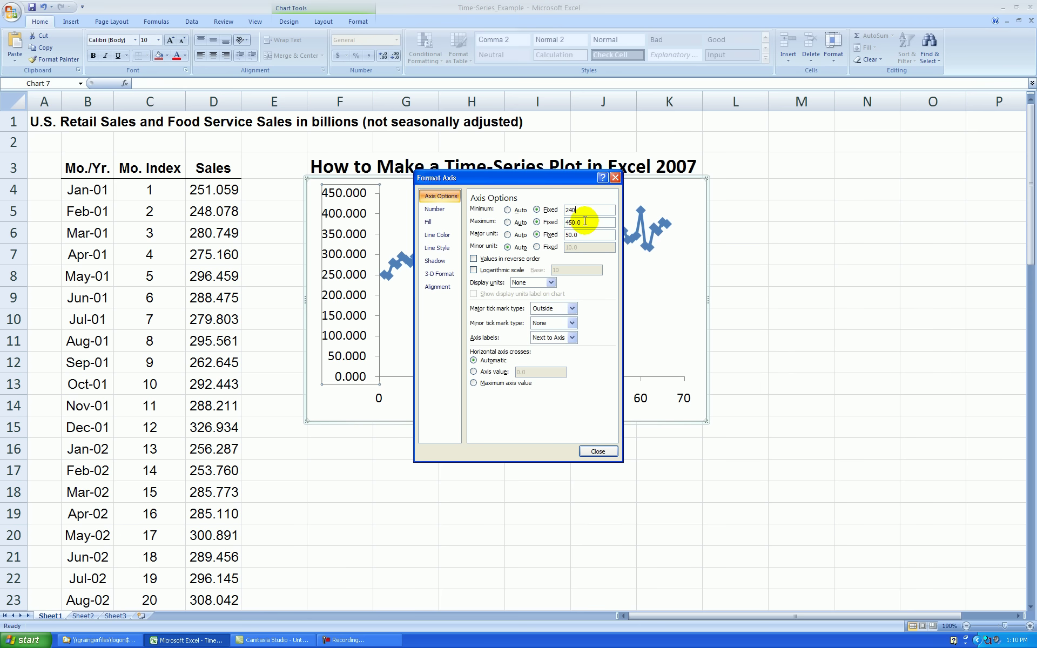
text(420)
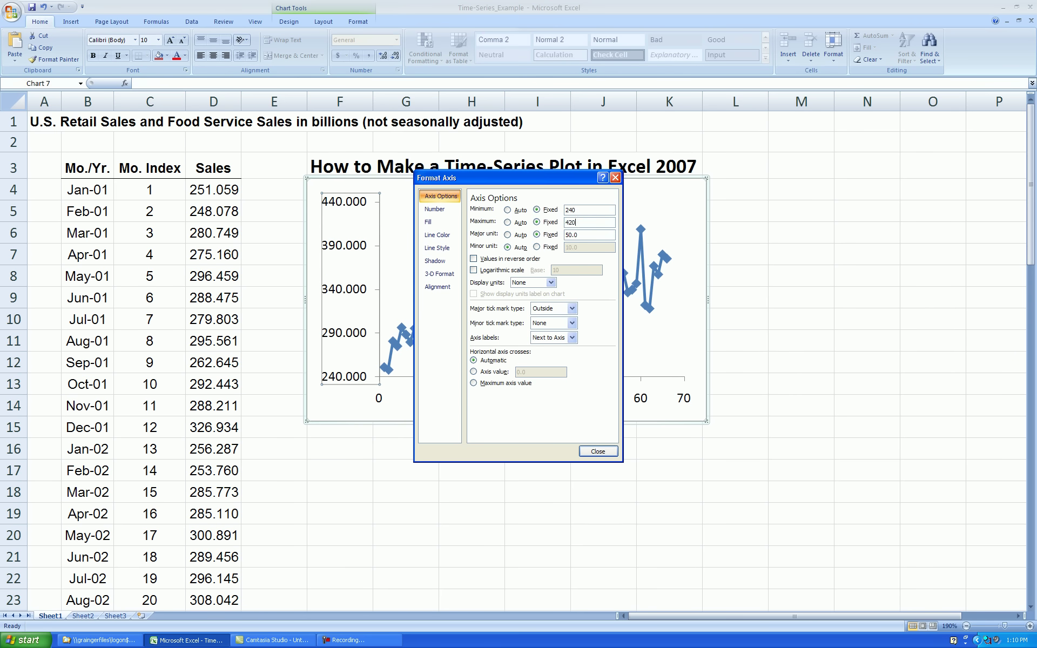
double_click(578, 234)
text(20)
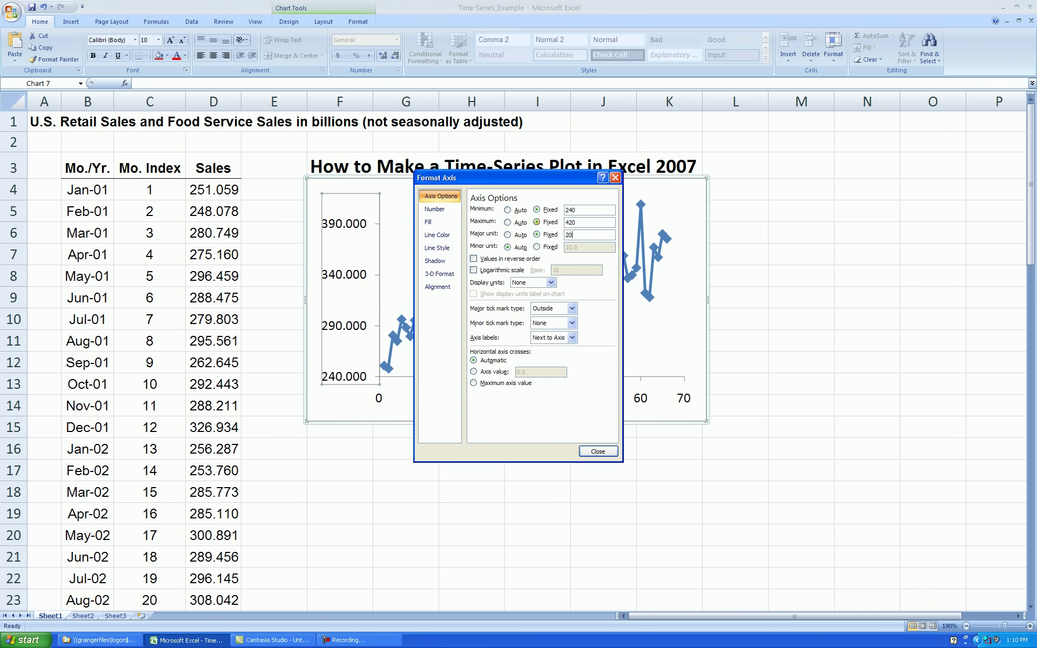
click(436, 210)
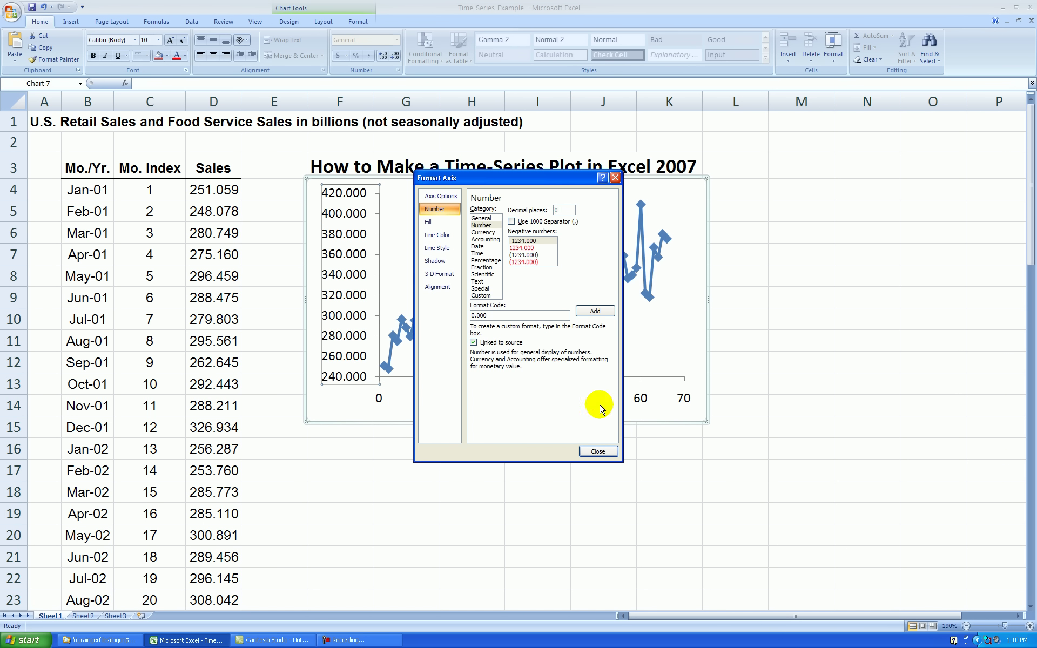
click(600, 452)
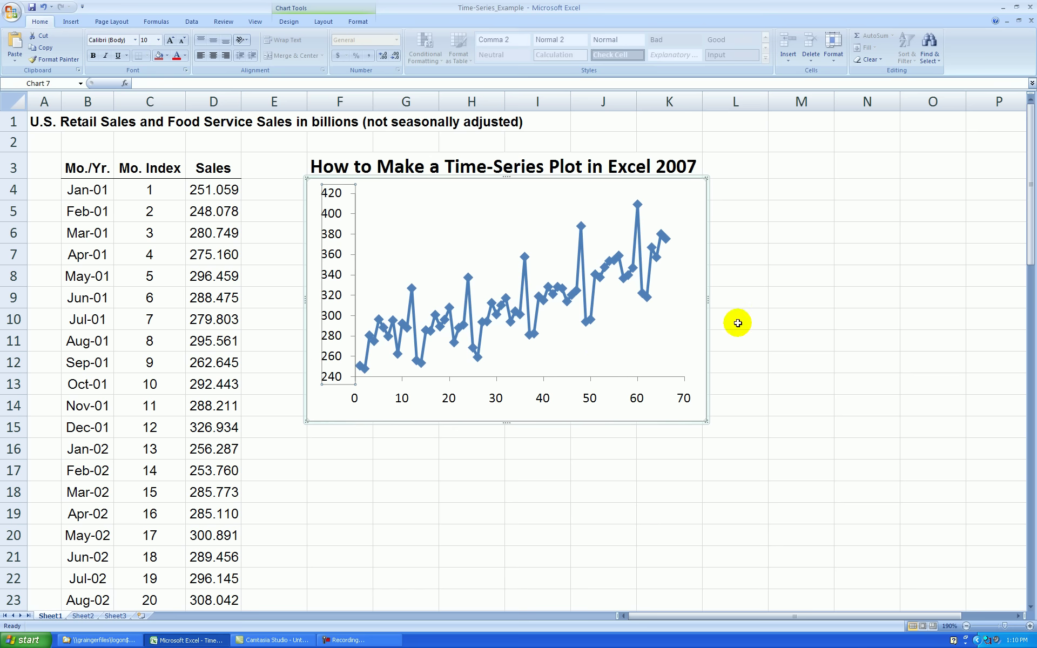
click(767, 316)
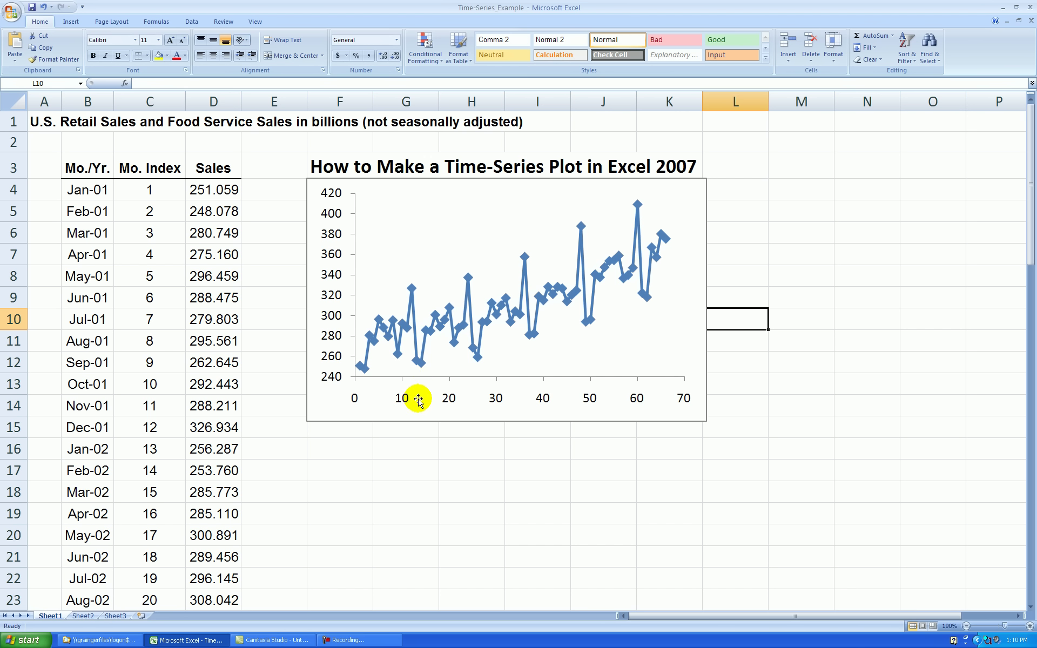
Fix the horizontal axis at minimum 0, maximum 66, with major unit 12.
right_click(600, 385)
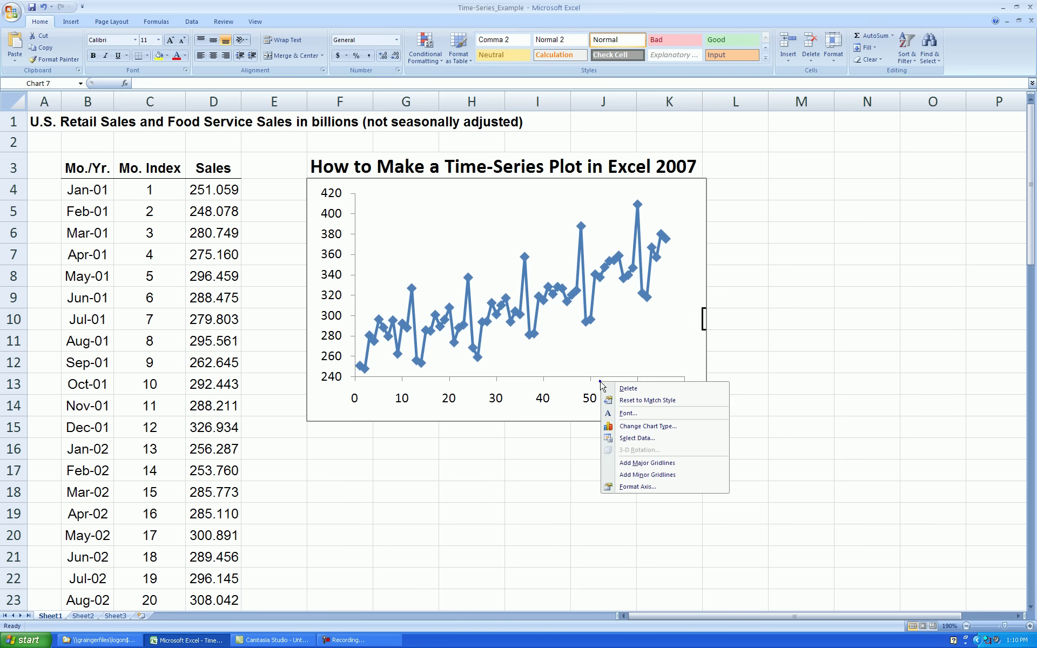
click(640, 486)
click(537, 210)
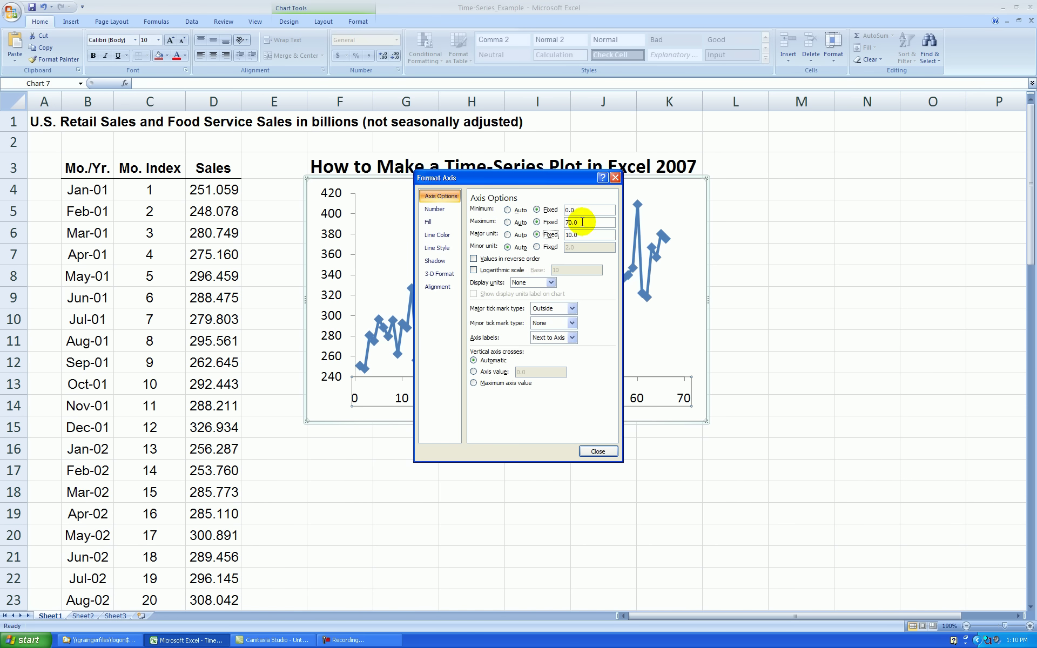
key(Tab)
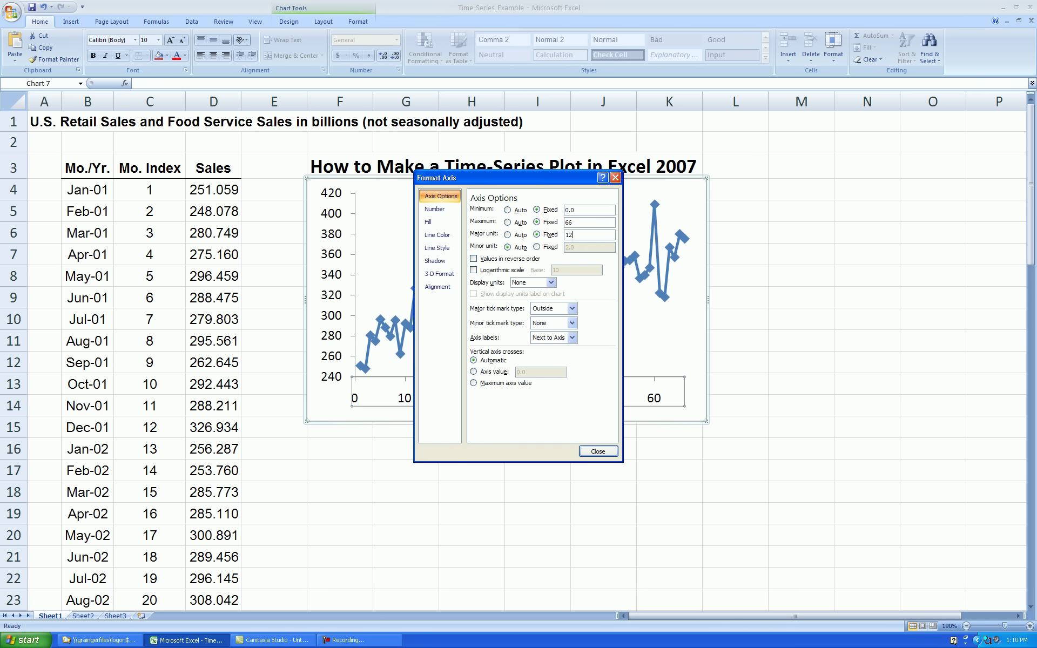
click(598, 452)
click(772, 405)
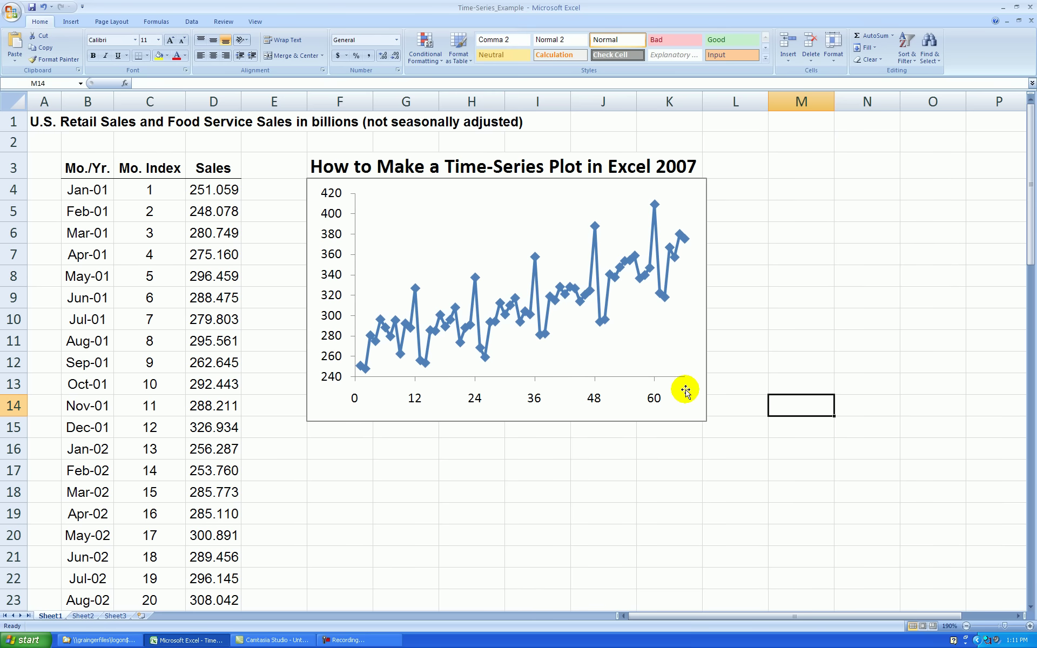
Add a 'Month Index' title below the horizontal axis.
click(696, 367)
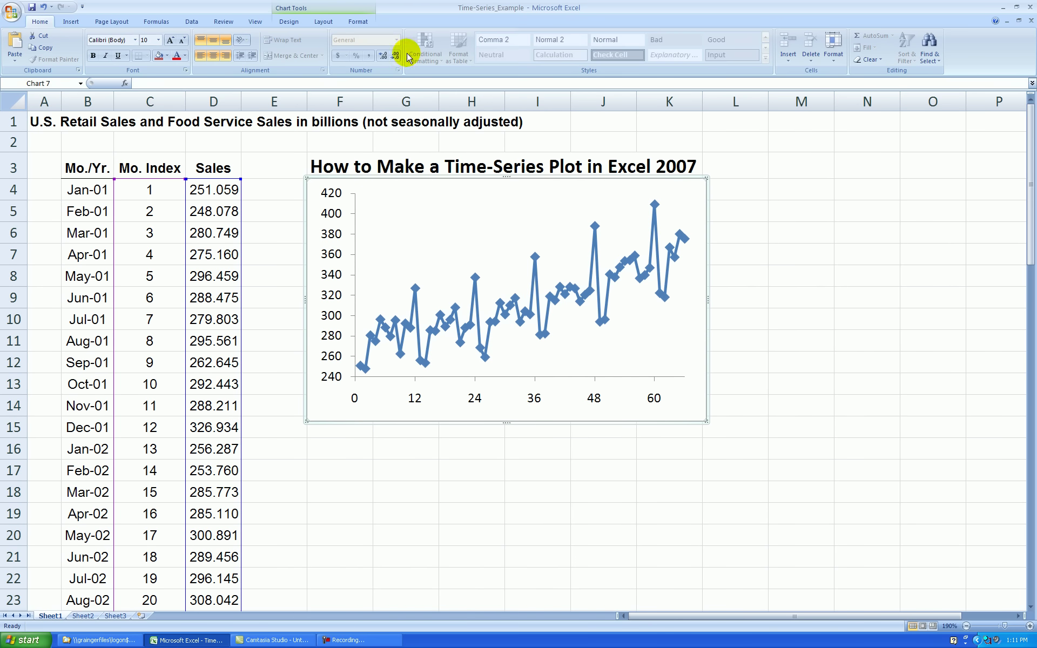
click(323, 21)
click(195, 44)
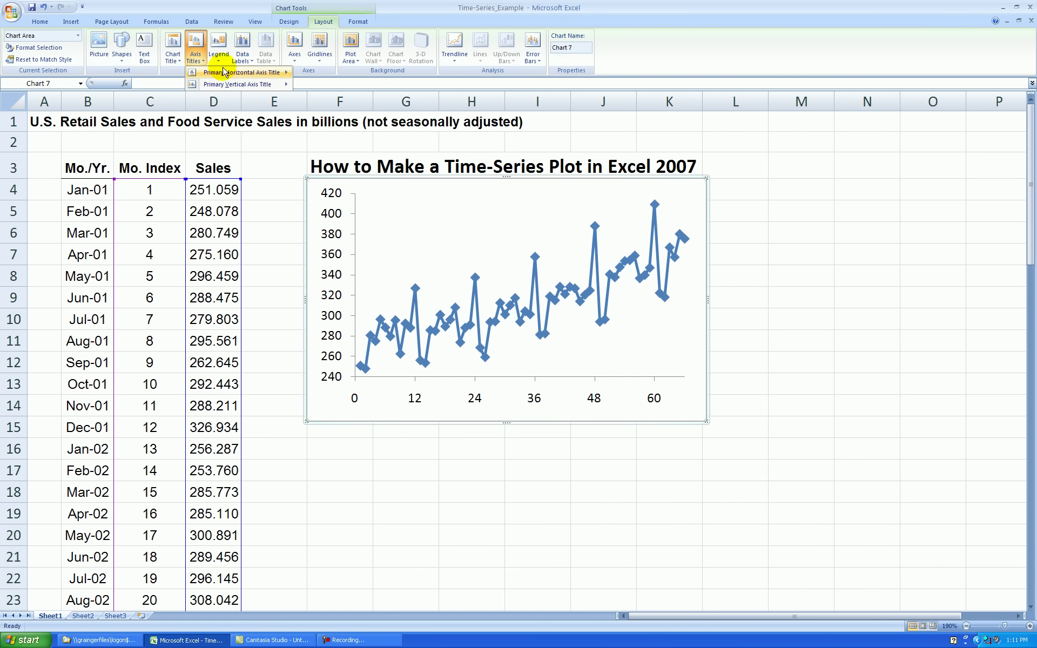
mouse_move(224, 72)
click(351, 100)
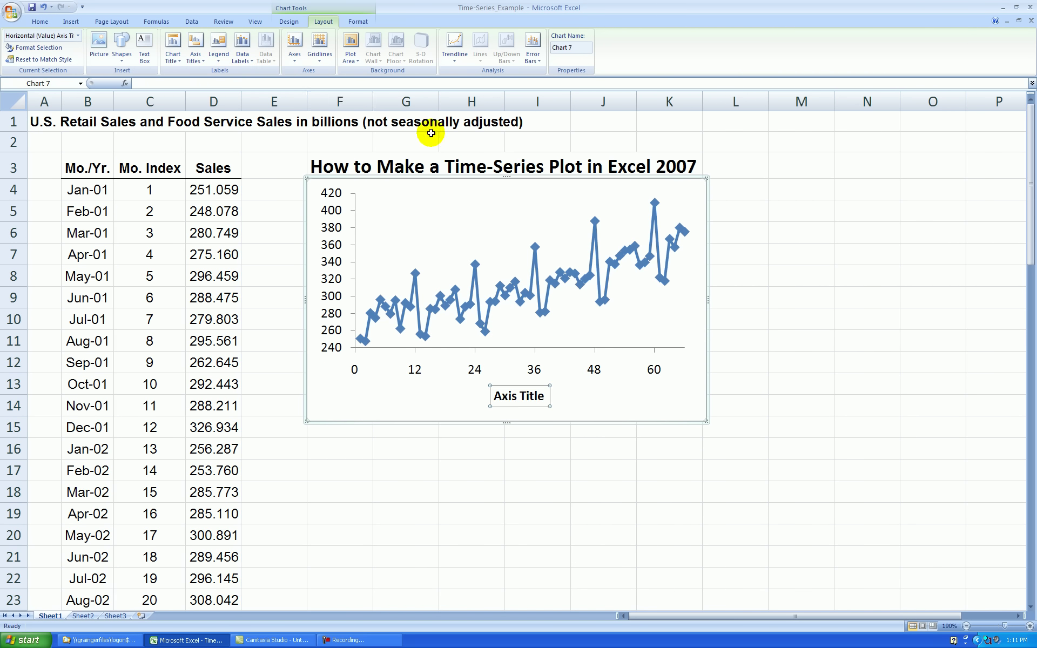
text(Month Index)
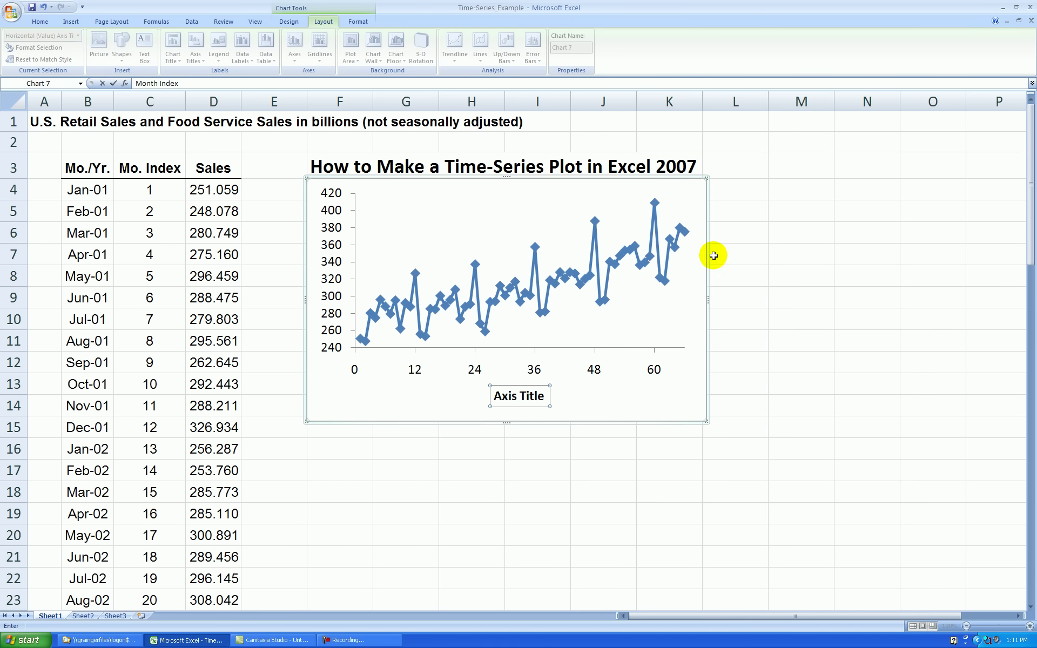
click(773, 276)
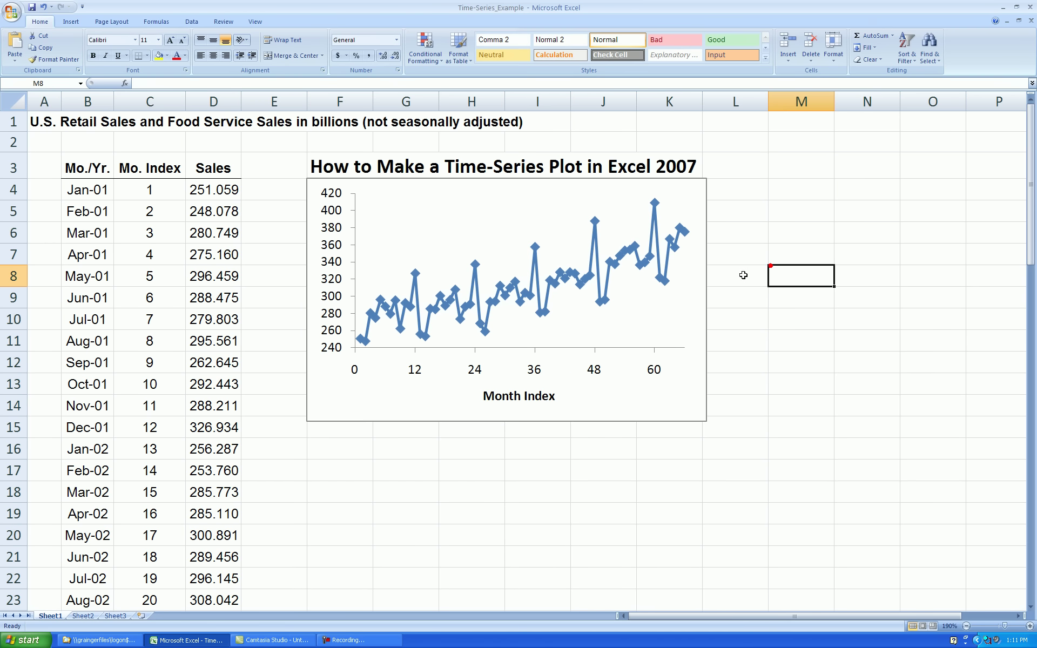
Add a rotated 'Retail Sales' title to the vertical axis.
click(667, 418)
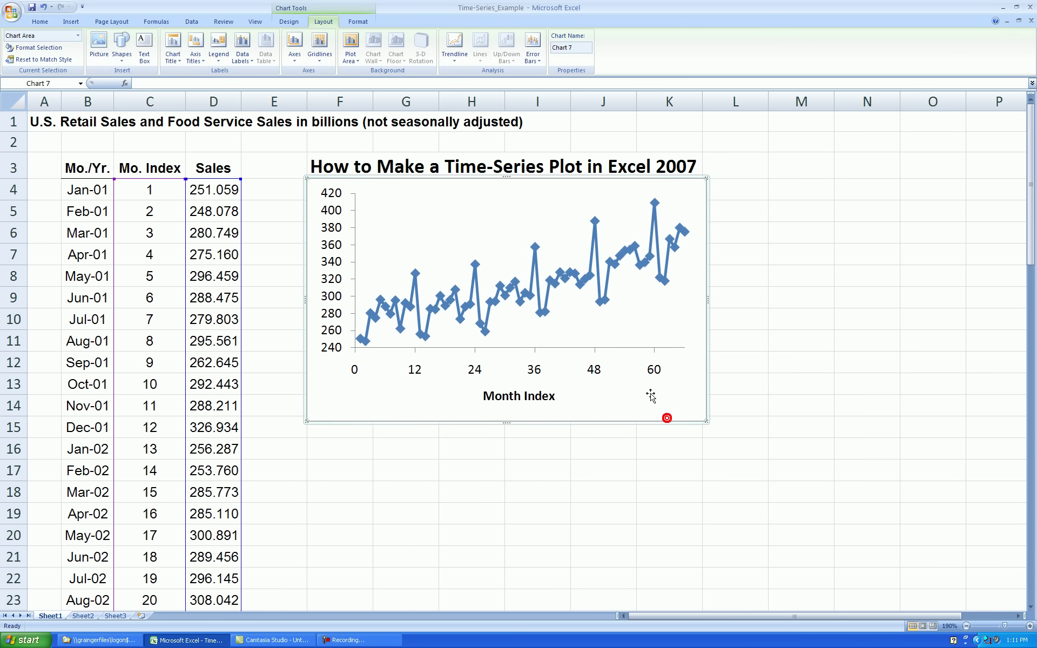
click(196, 49)
mouse_move(266, 85)
click(332, 113)
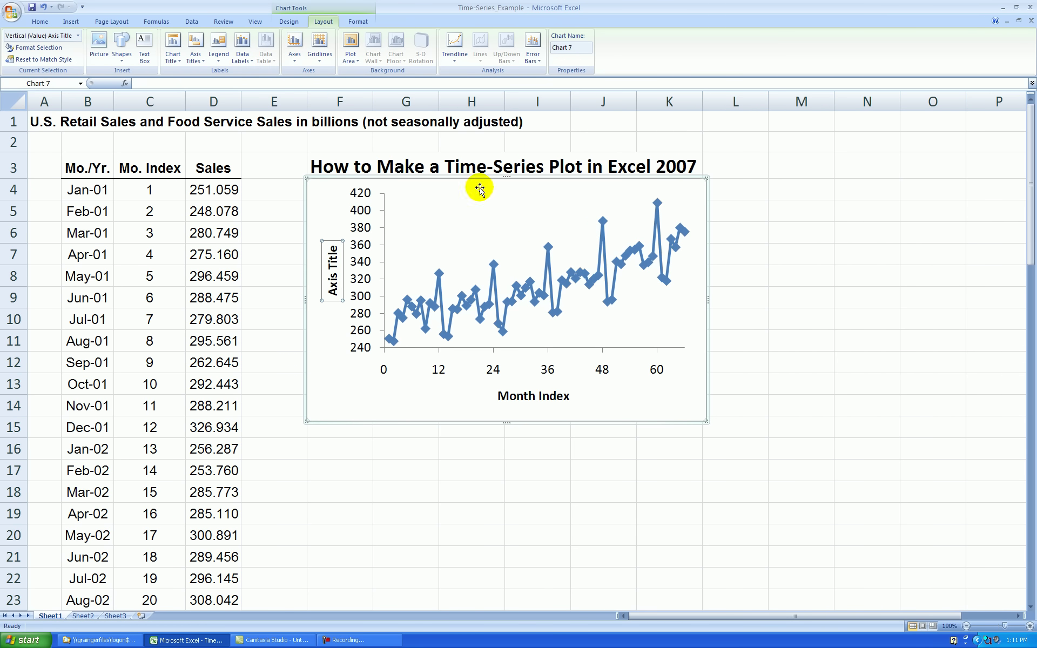
text(Retail Sales)
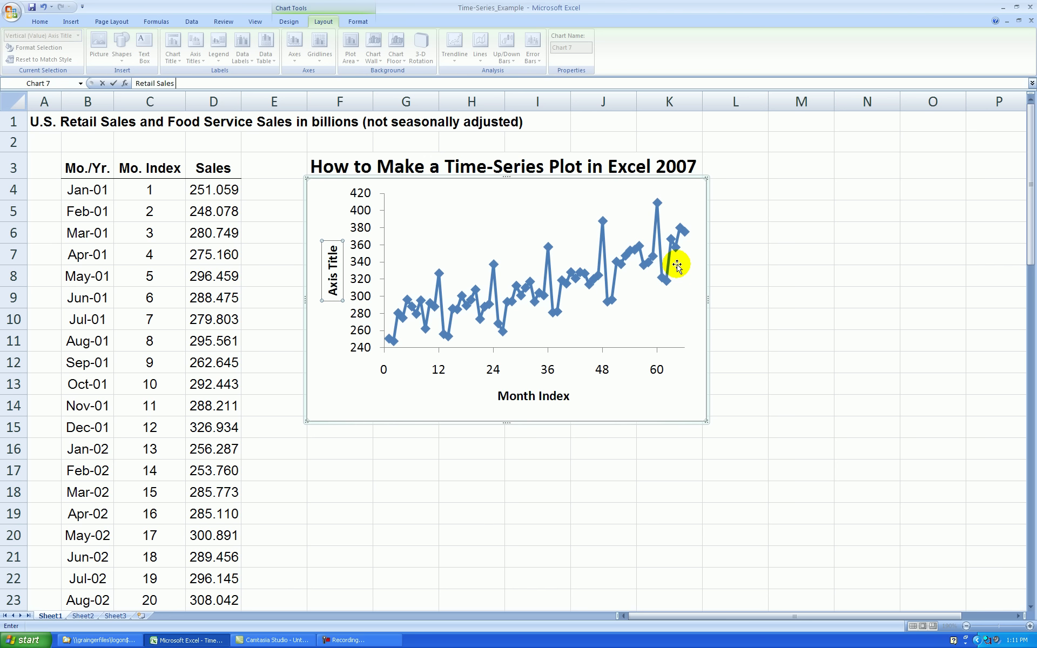
click(844, 342)
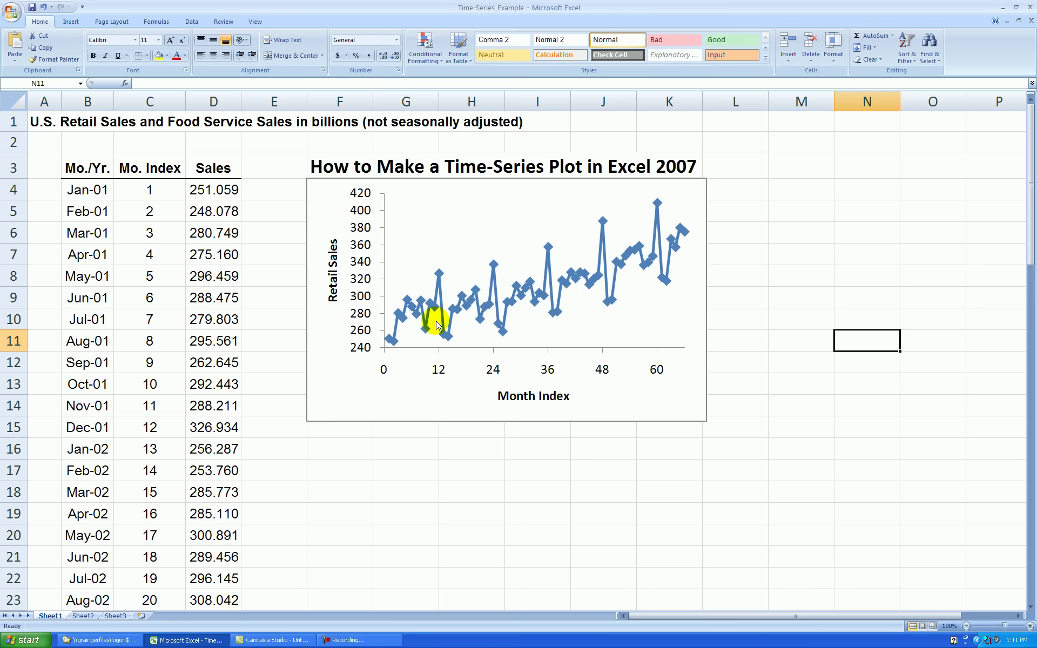
Make the series markers small circles with a solid black fill.
right_click(597, 278)
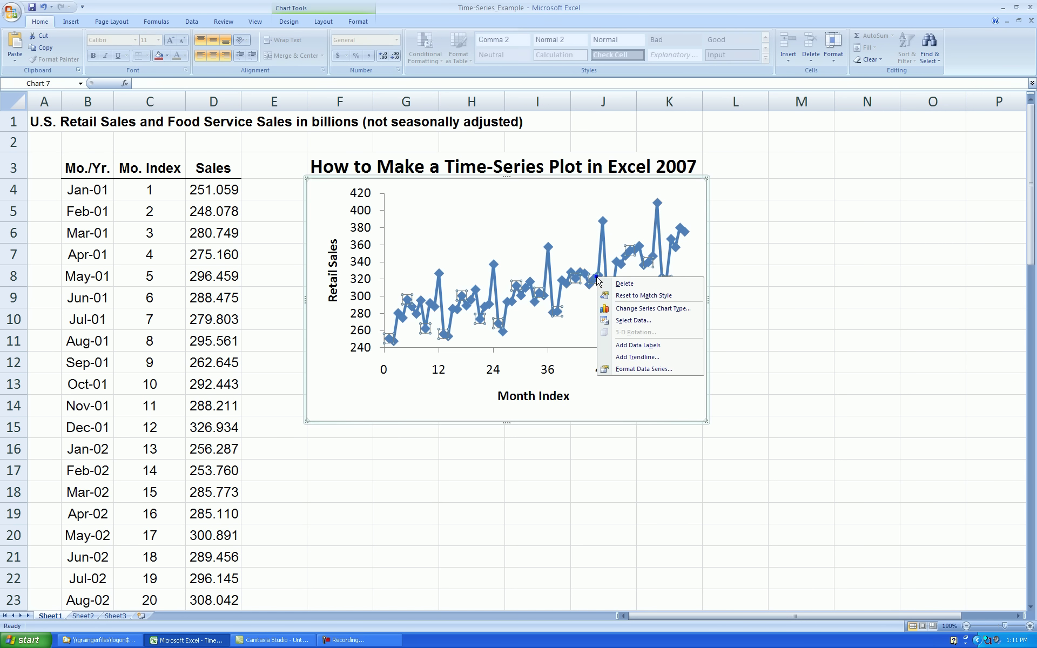
click(630, 369)
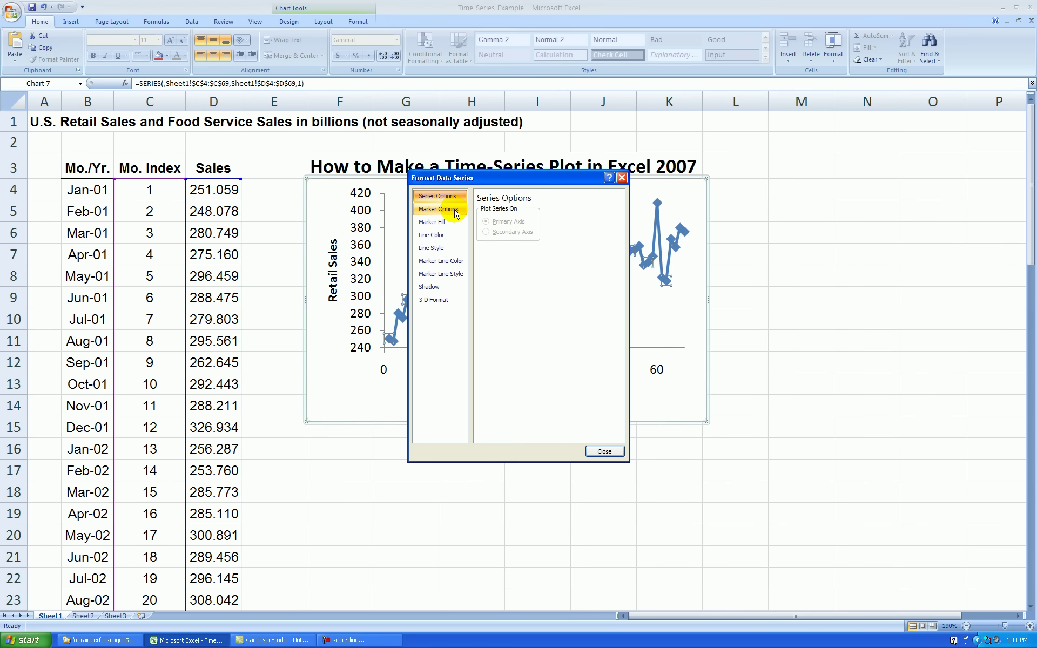
click(439, 209)
click(486, 246)
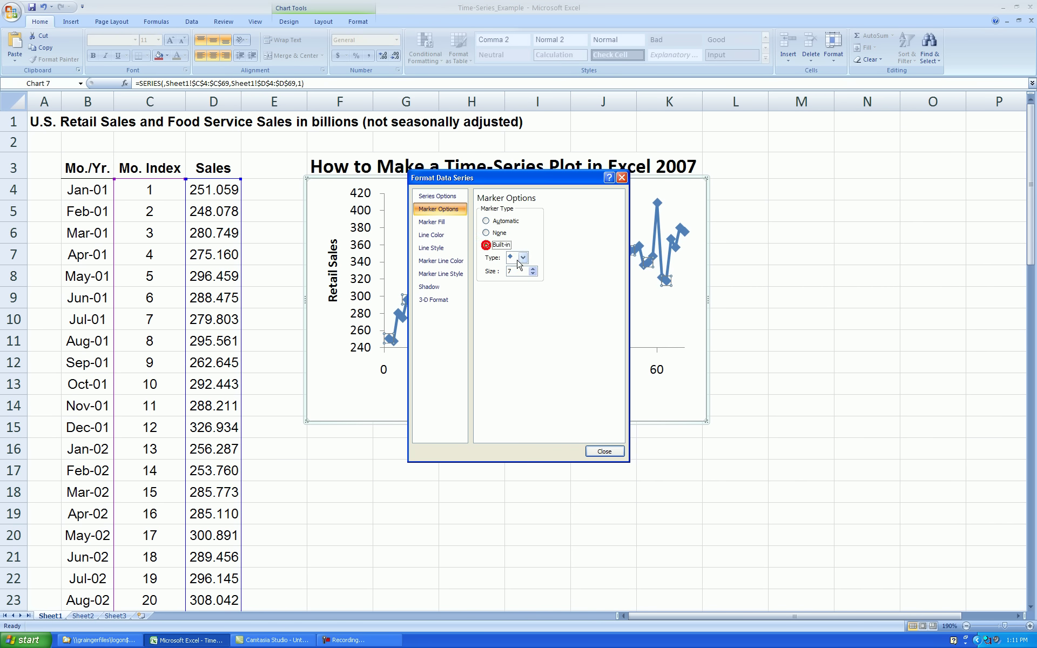
click(523, 257)
click(514, 342)
click(533, 274)
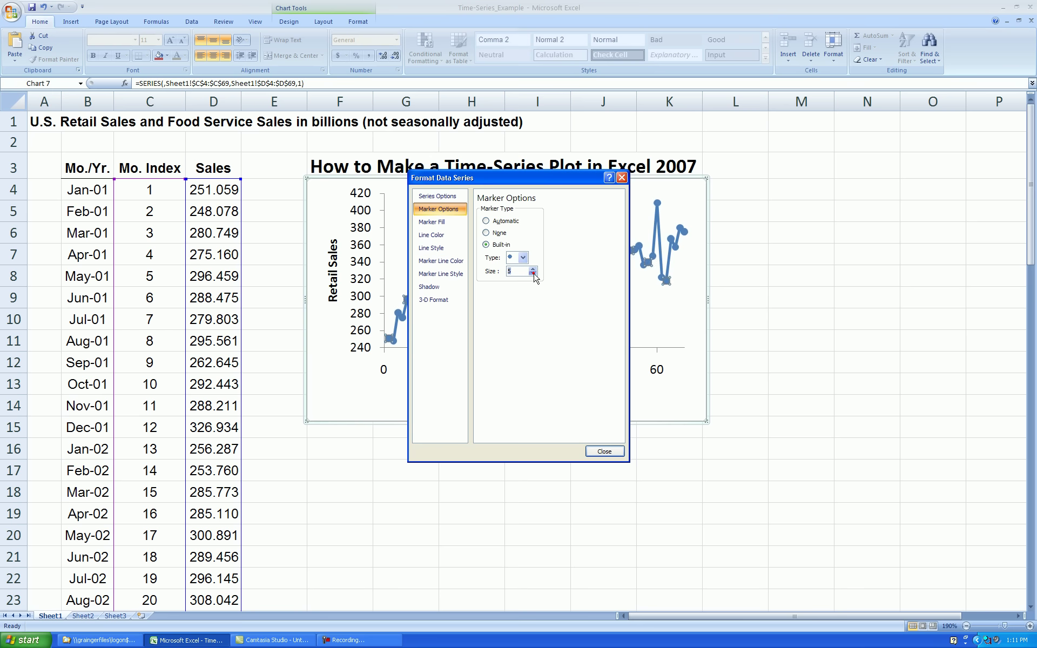
click(534, 274)
click(432, 223)
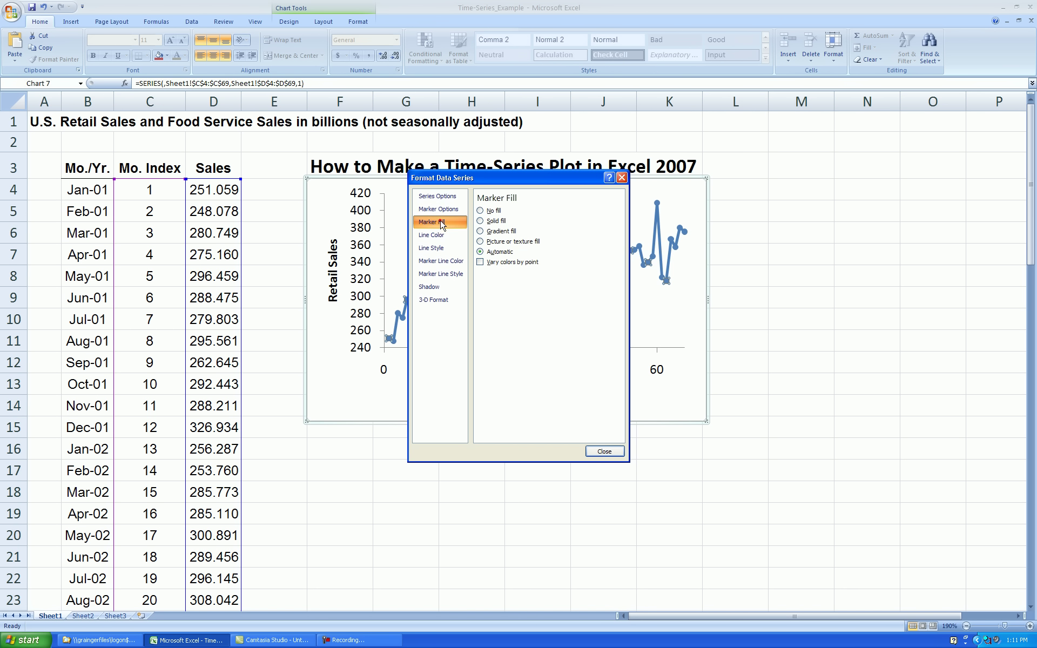
click(480, 221)
click(520, 274)
click(520, 297)
Make the series line solid black at 1.25 pt width.
click(438, 235)
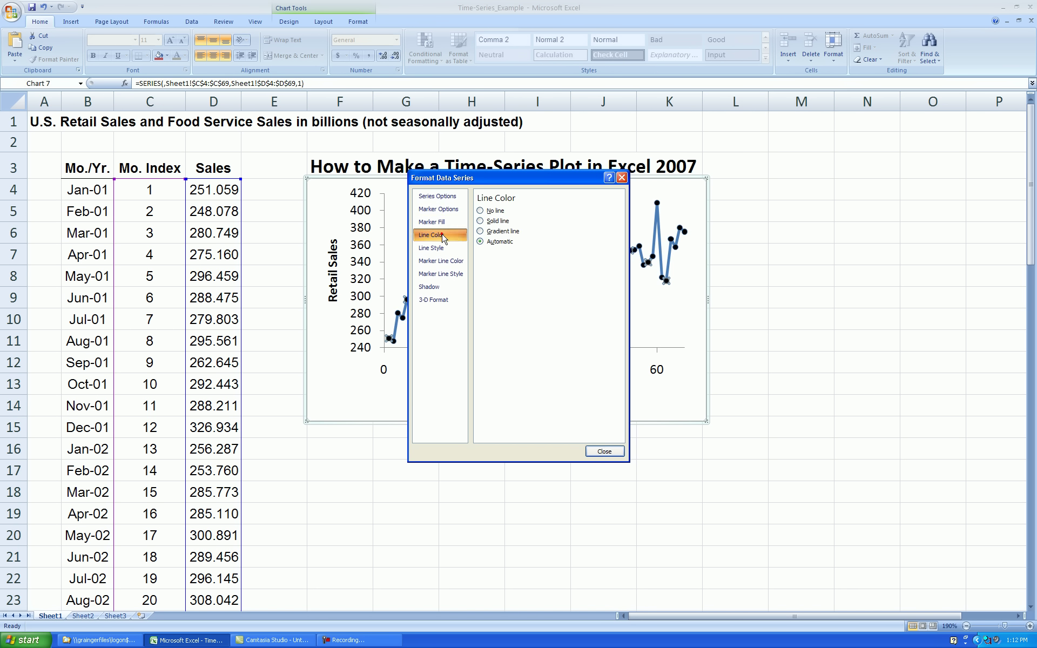
click(481, 221)
click(524, 256)
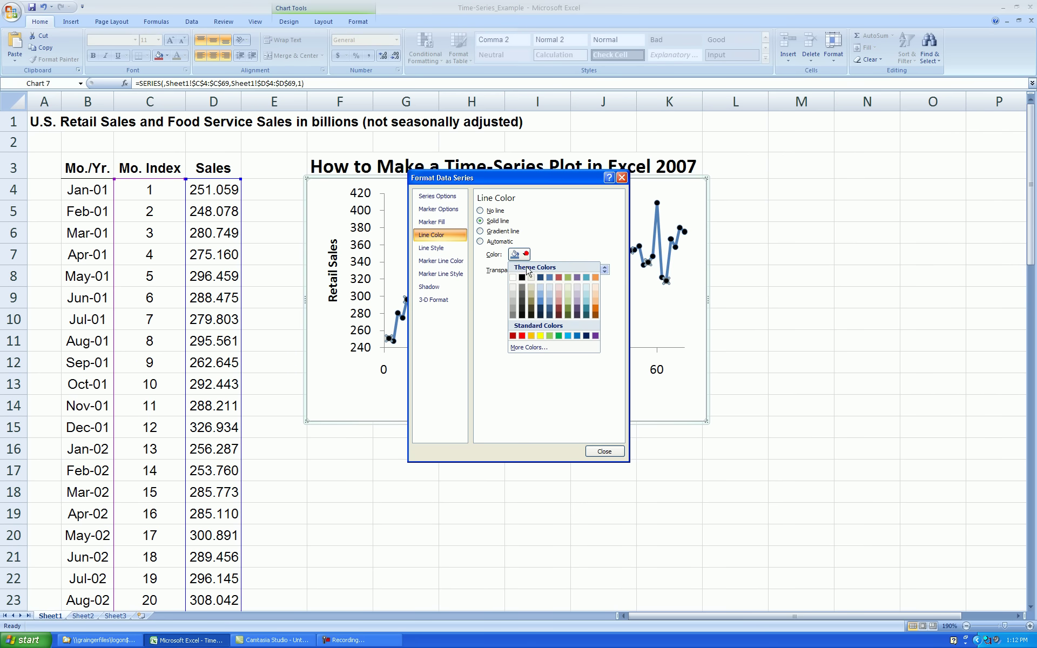
click(520, 275)
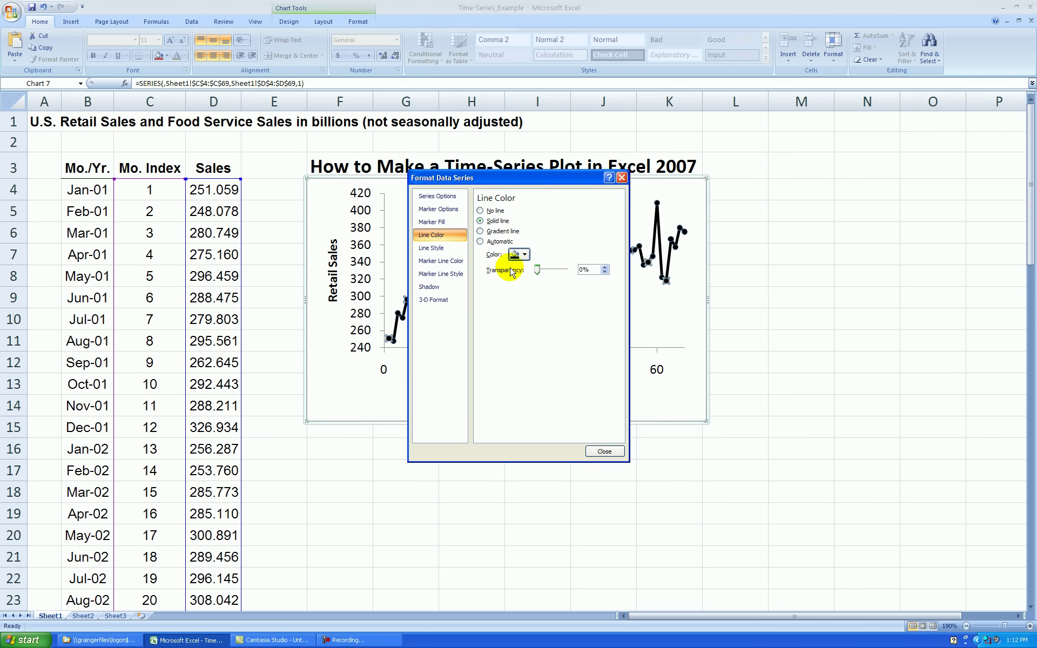
click(439, 248)
click(558, 214)
click(558, 214)
click(558, 213)
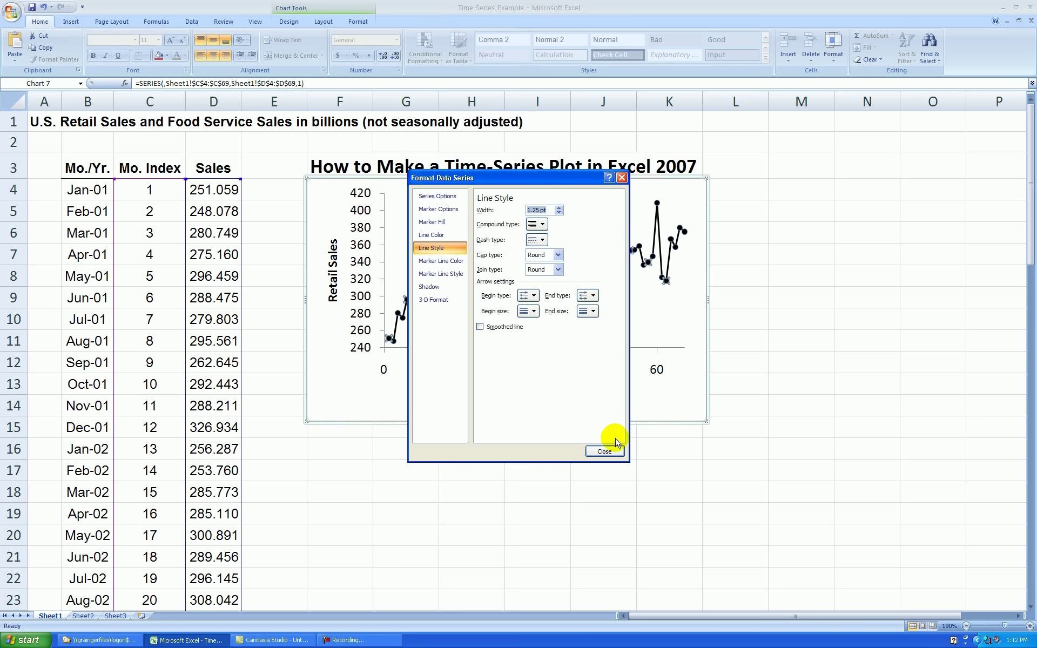
click(605, 452)
click(760, 344)
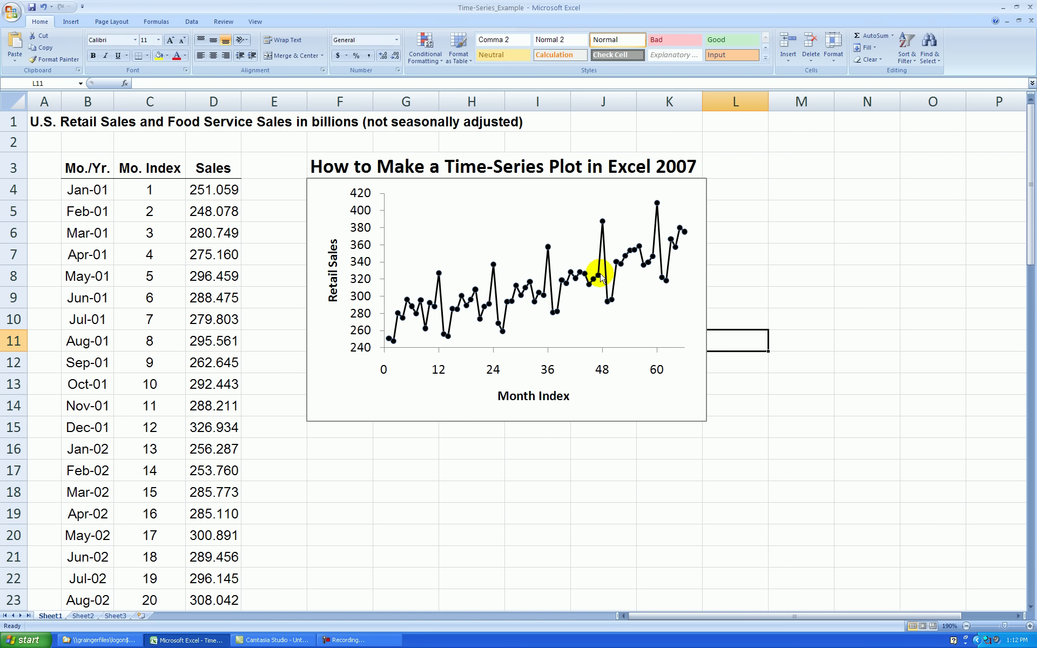
Give the marker outlines a solid line so the points show as solid dots.
right_click(542, 297)
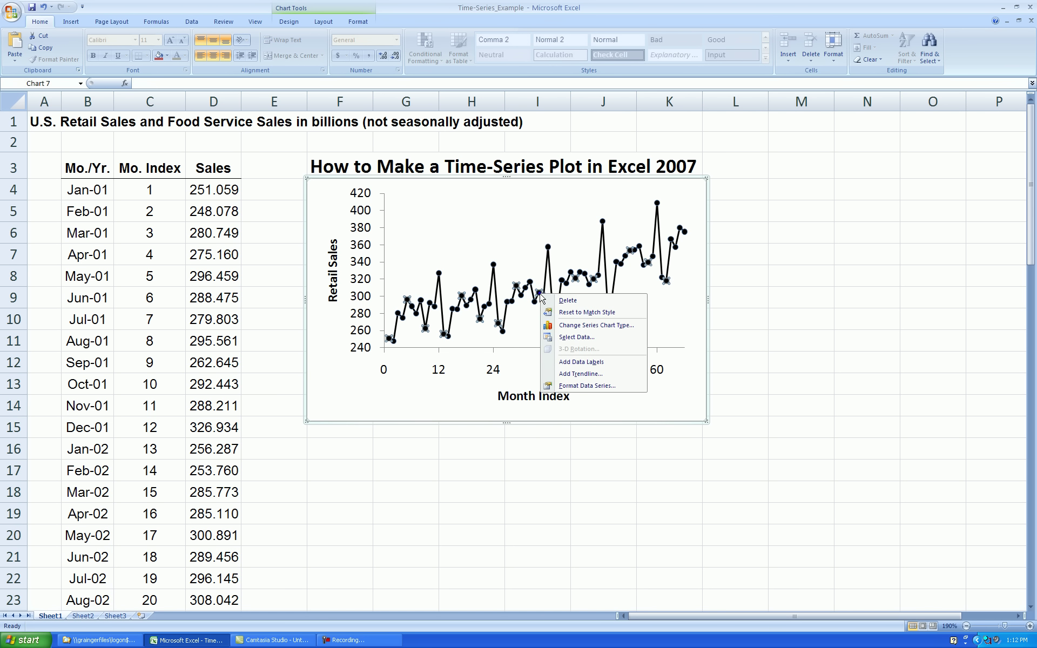
click(580, 383)
click(446, 260)
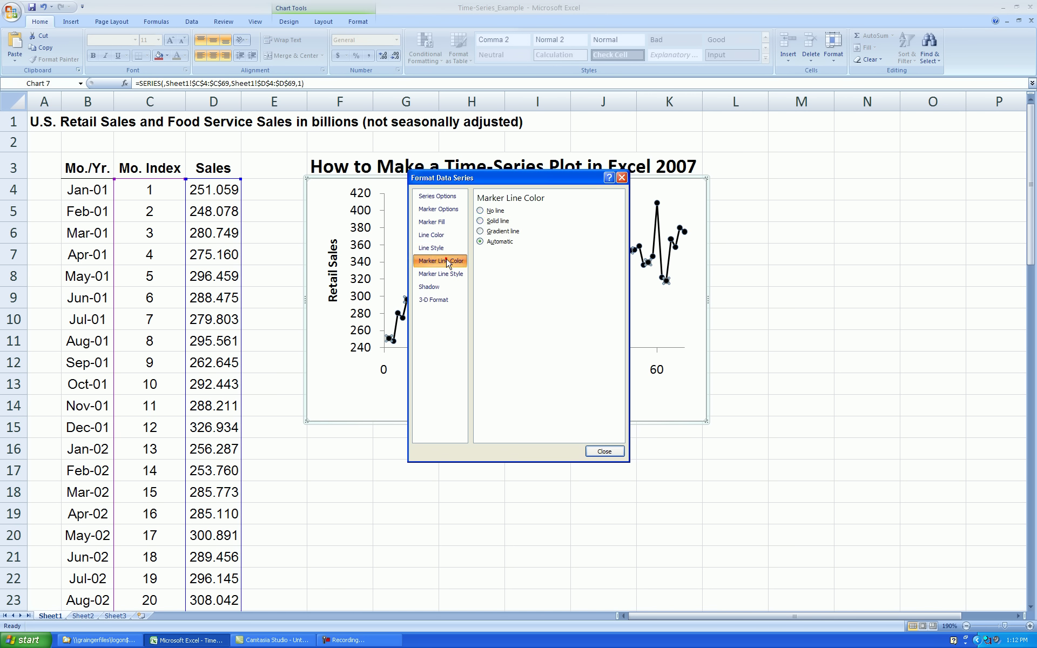
click(479, 221)
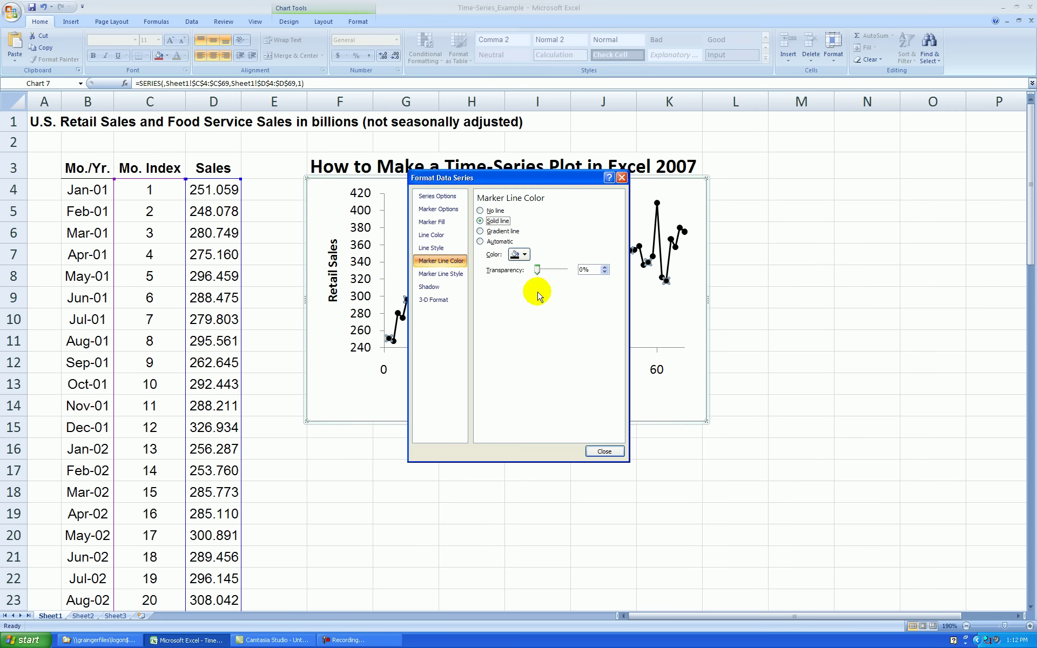
click(604, 450)
click(780, 326)
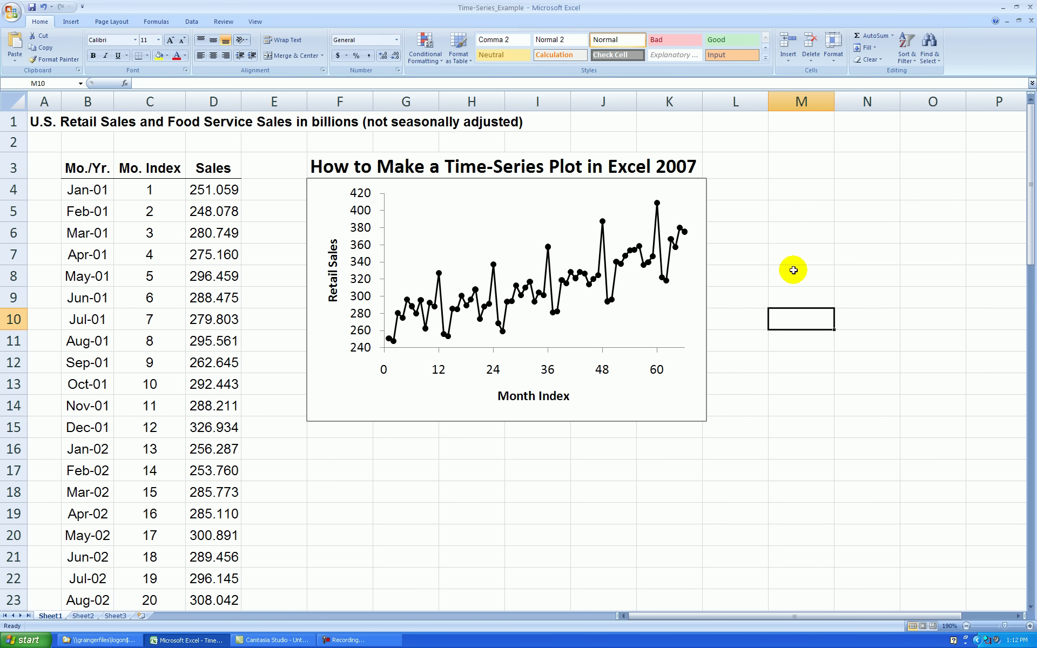
click(662, 406)
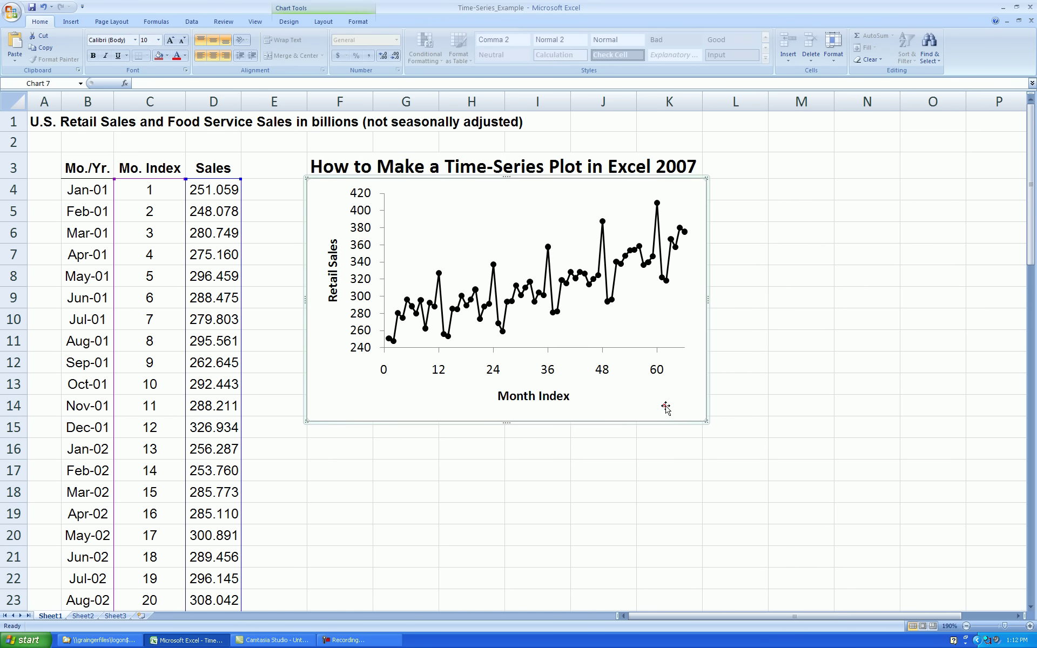
Add a title above the chart reading 'US Retail Sales (billions) Jan. 01 - Jun. 06'.
click(324, 21)
click(173, 48)
click(203, 122)
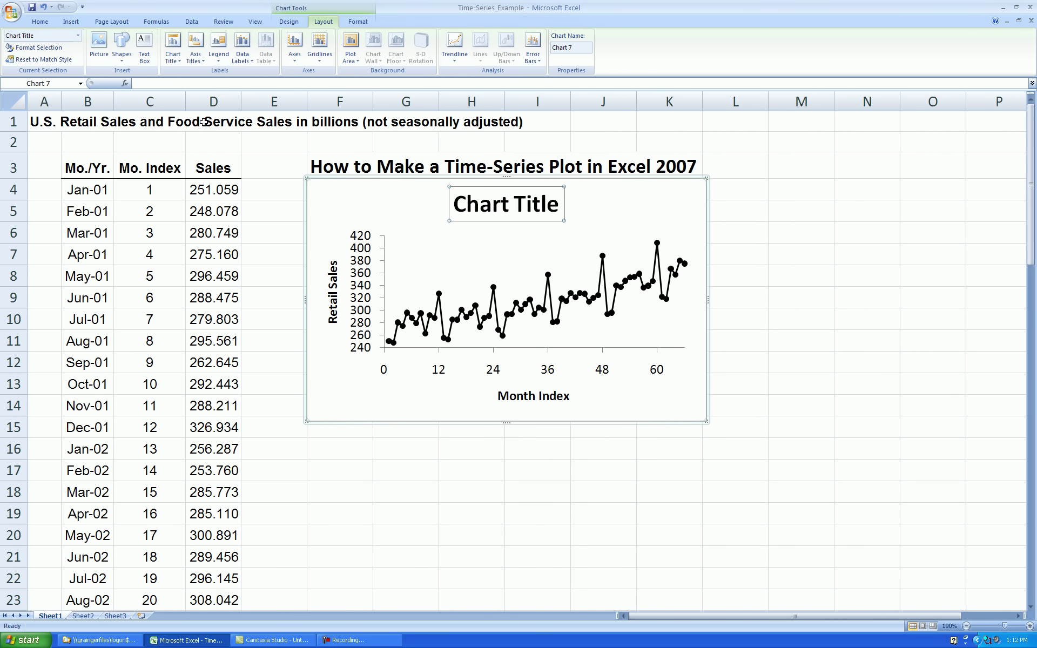
text(Retail Sales (billions)
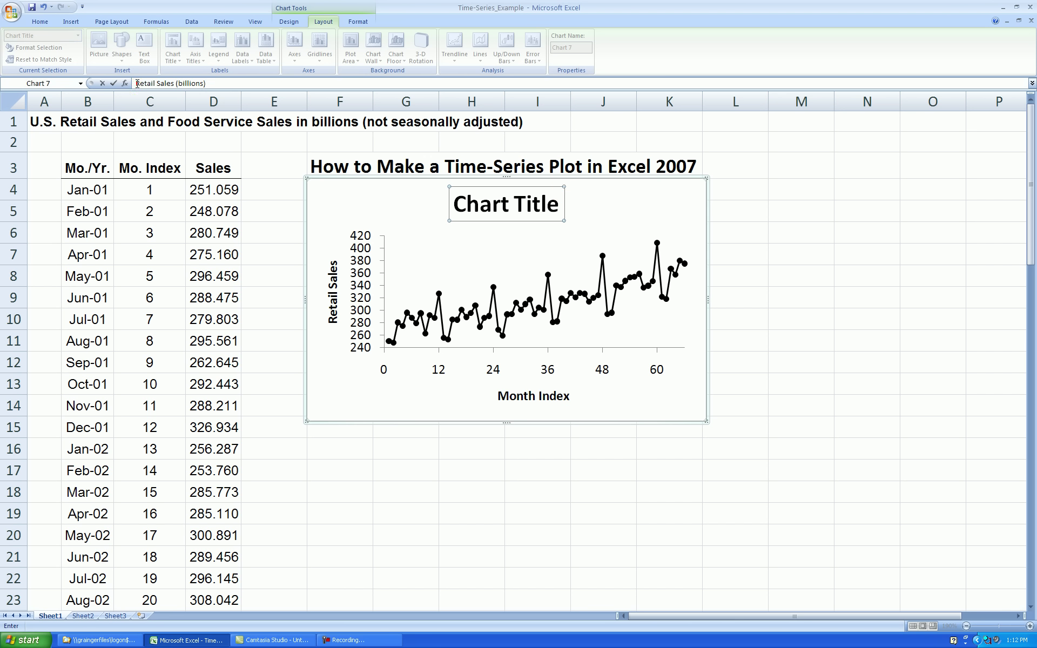
text(US)
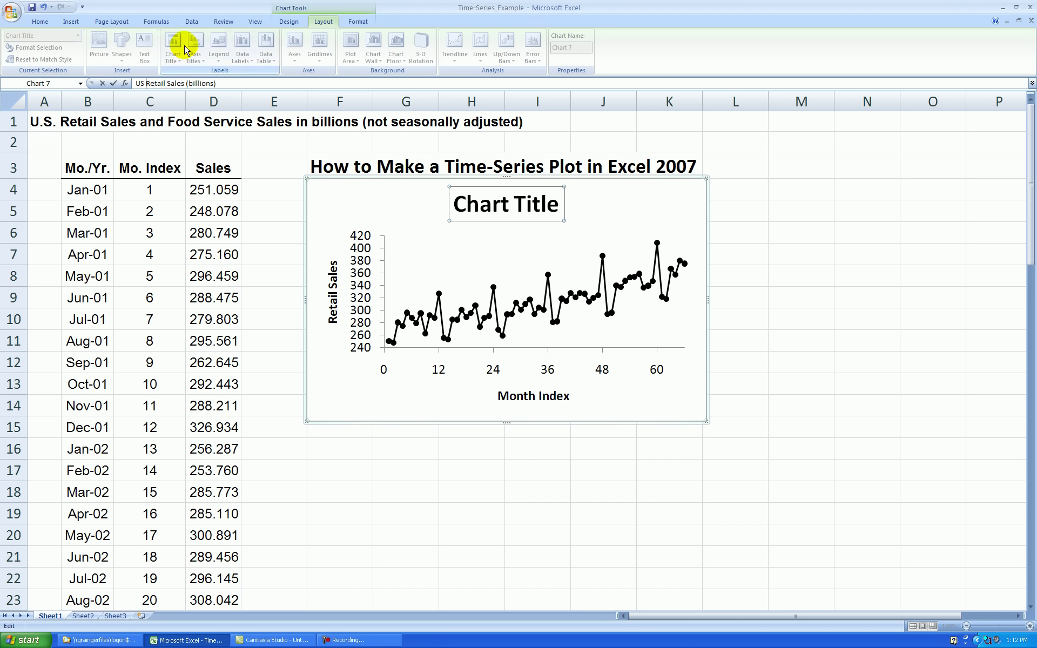
click(233, 83)
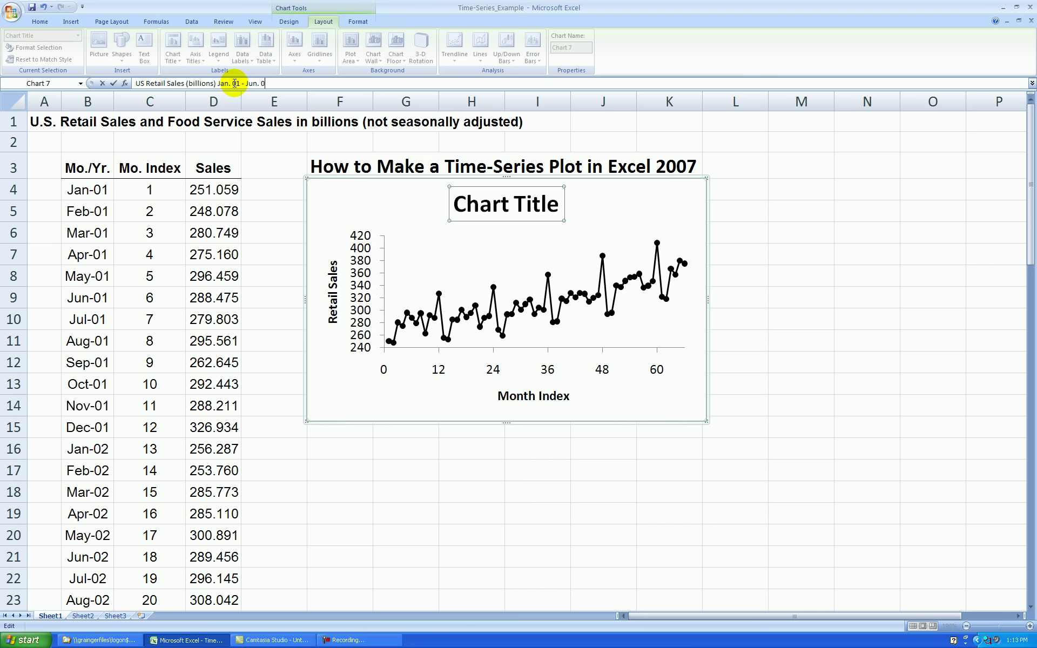
click(763, 270)
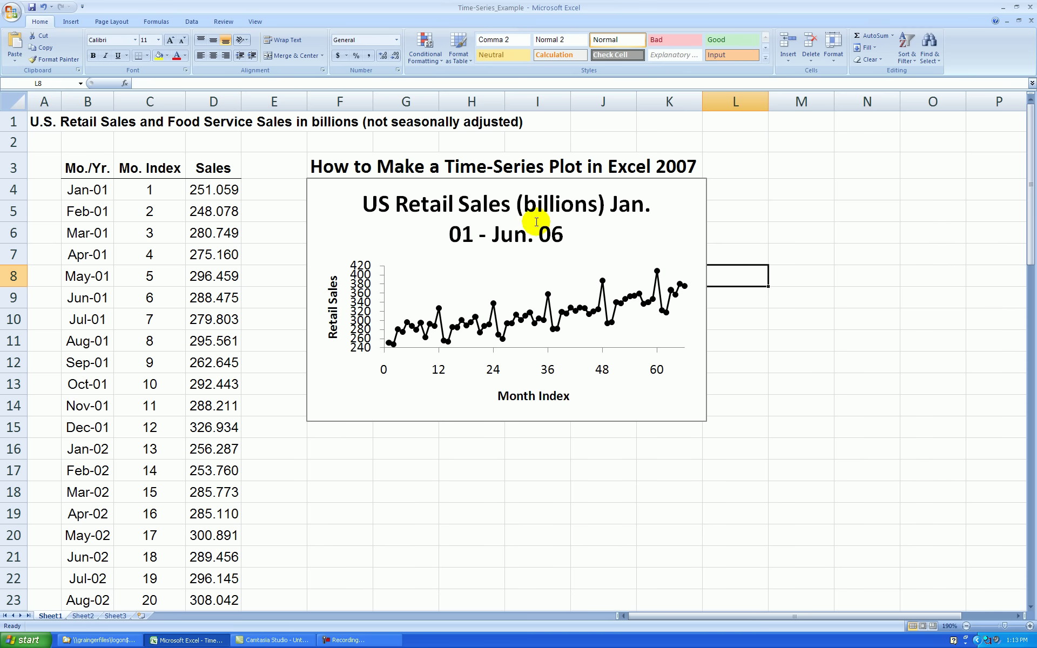
Set the chart title font size to 12 so it fits on one line.
click(551, 245)
key(Escape)
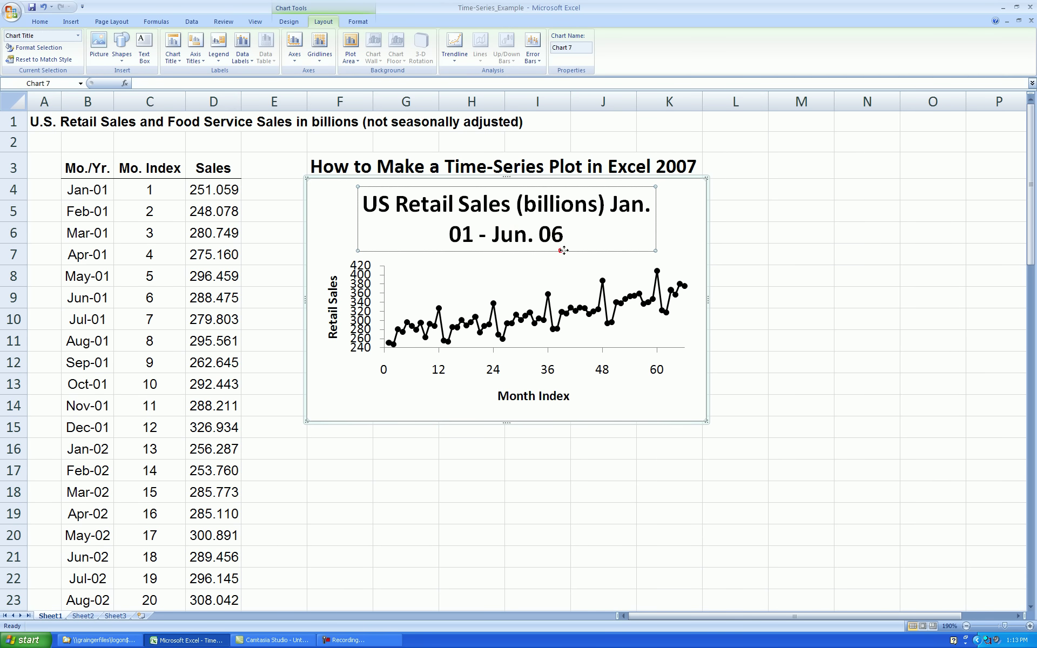
click(56, 22)
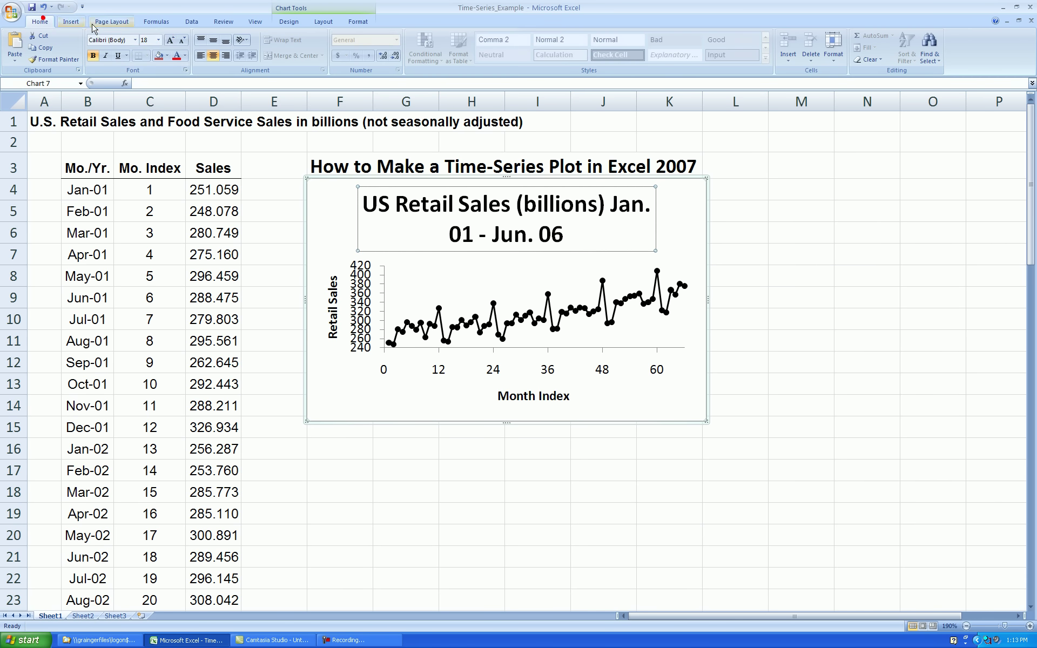
click(148, 39)
text(12)
key(Return)
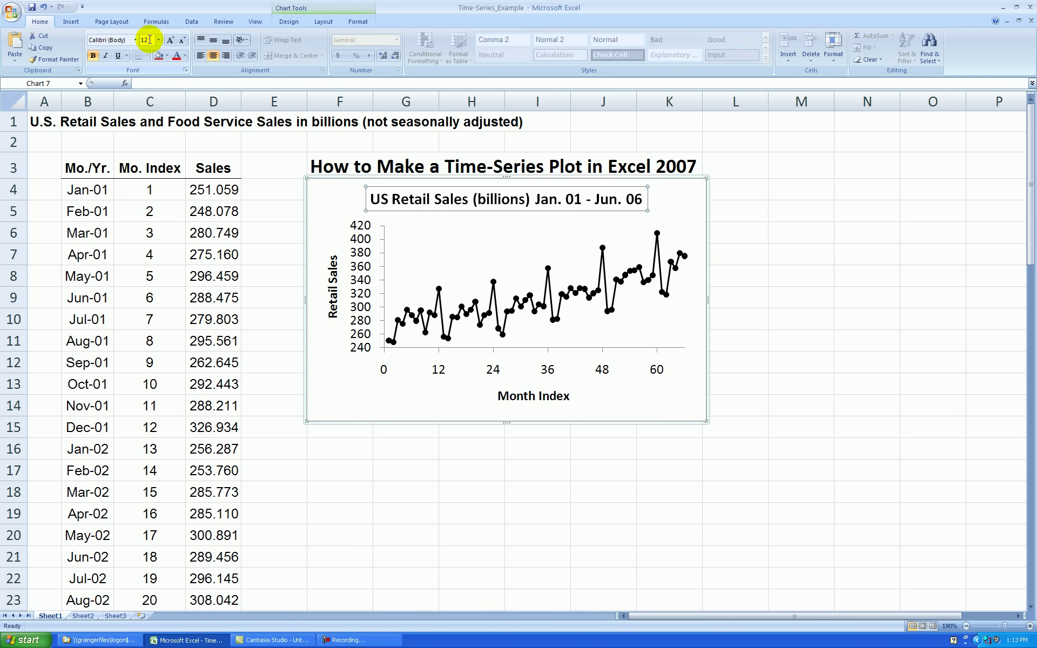
click(836, 275)
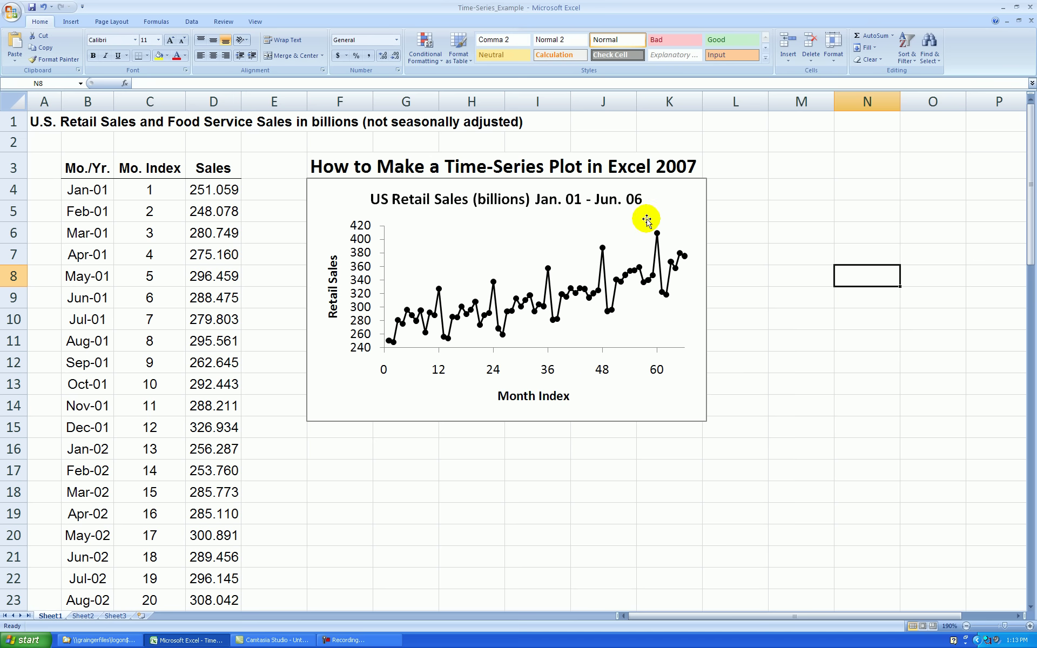
Give the plot area a solid coloured border.
right_click(634, 329)
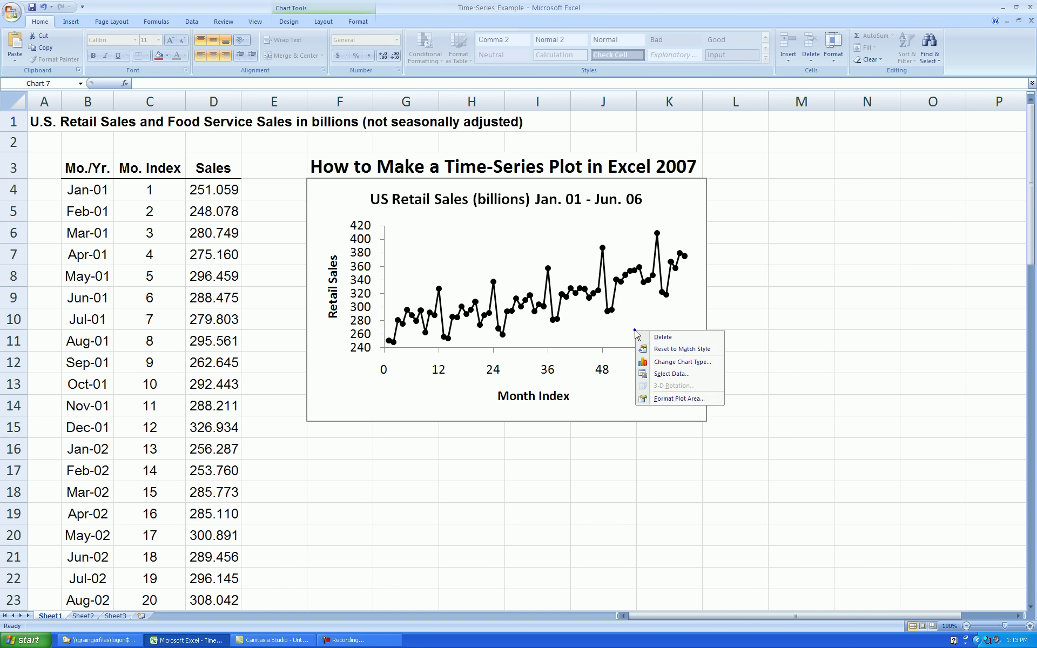
click(680, 398)
click(439, 209)
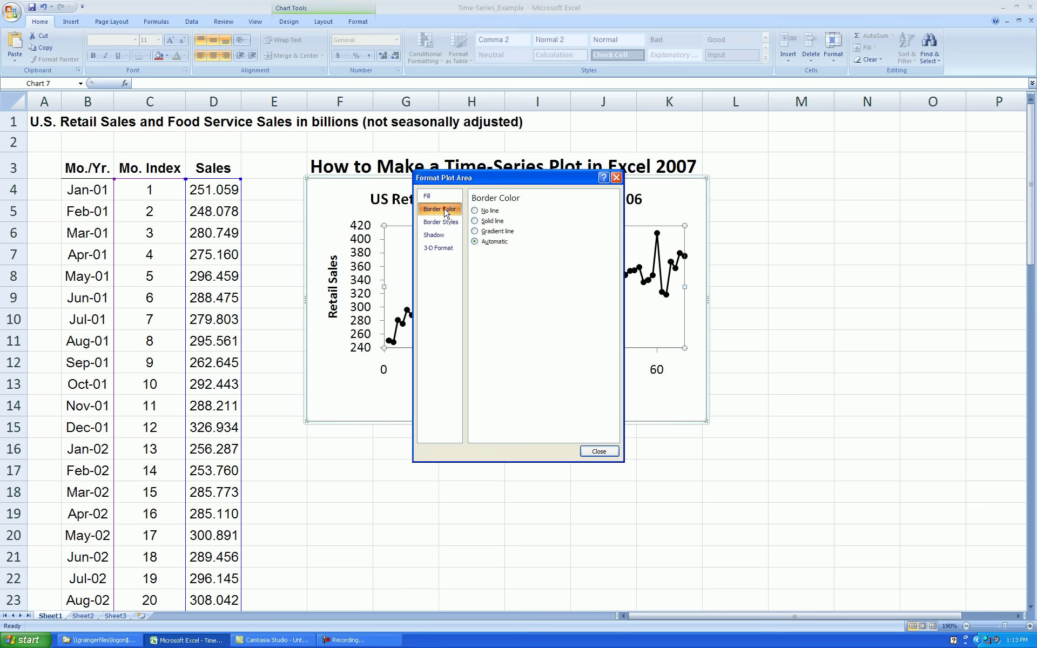
click(476, 220)
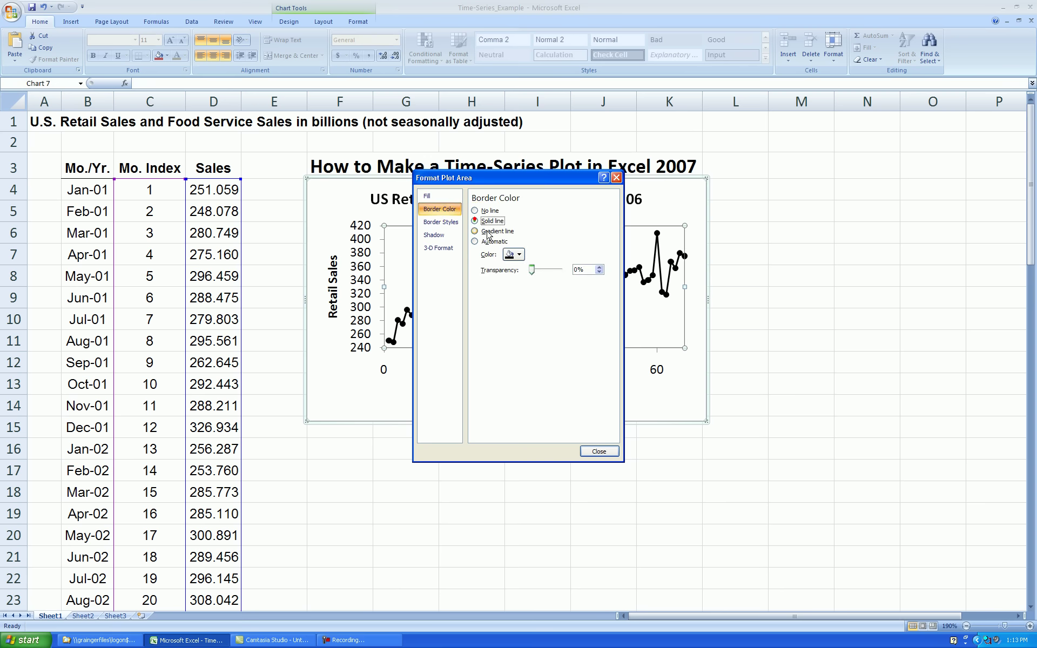
click(520, 255)
click(504, 315)
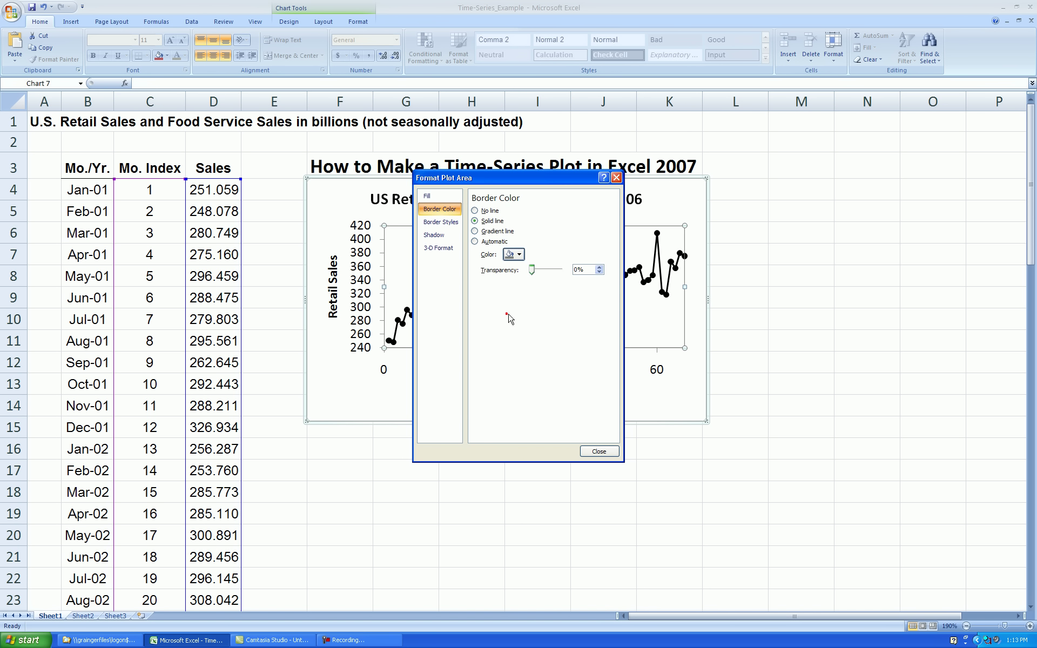
click(600, 451)
click(795, 317)
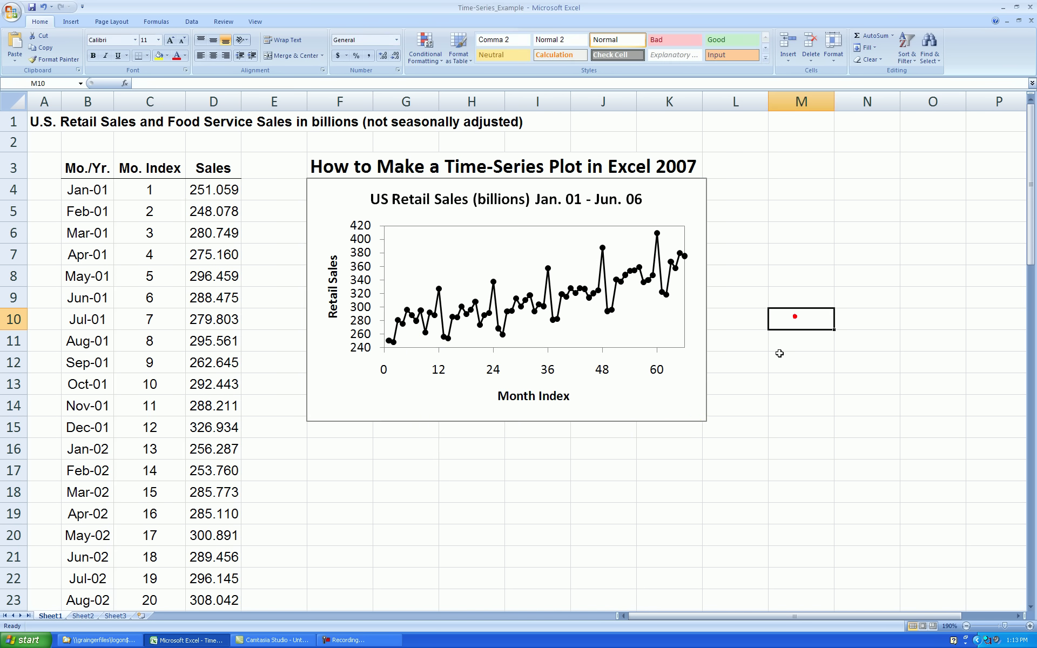
Set the chart area border to No line.
right_click(699, 406)
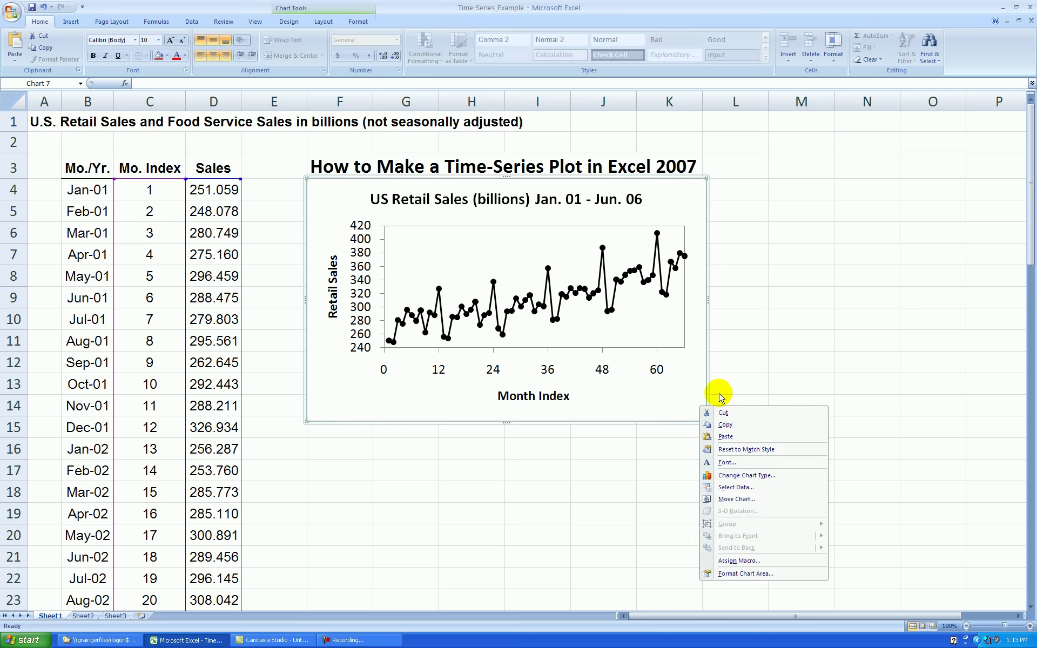
click(758, 338)
right_click(690, 198)
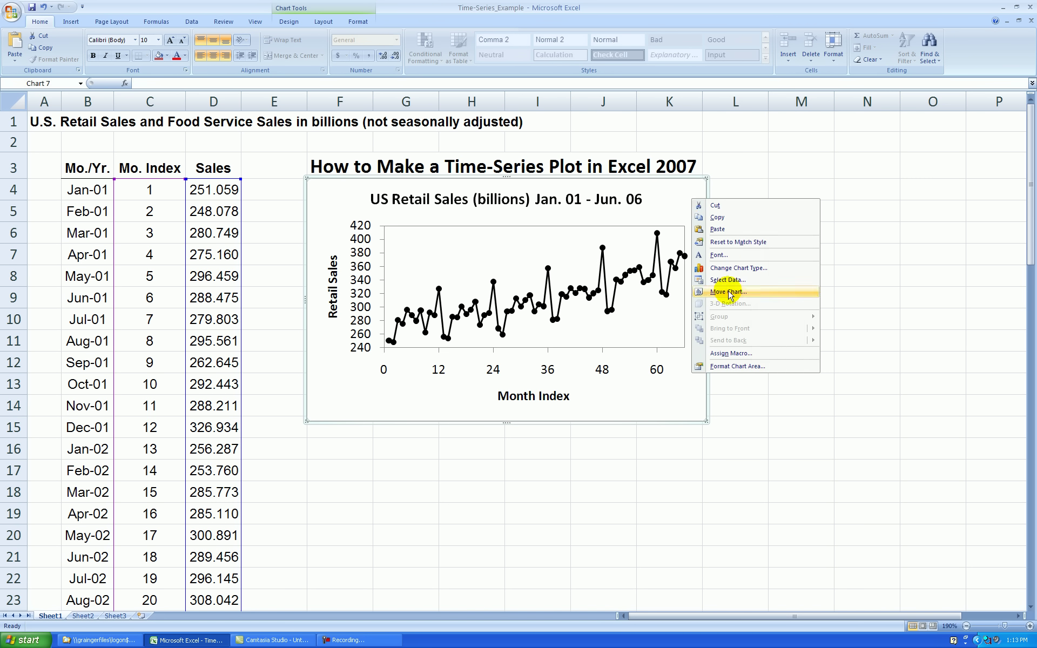
click(737, 366)
click(453, 210)
click(474, 210)
click(599, 451)
click(760, 337)
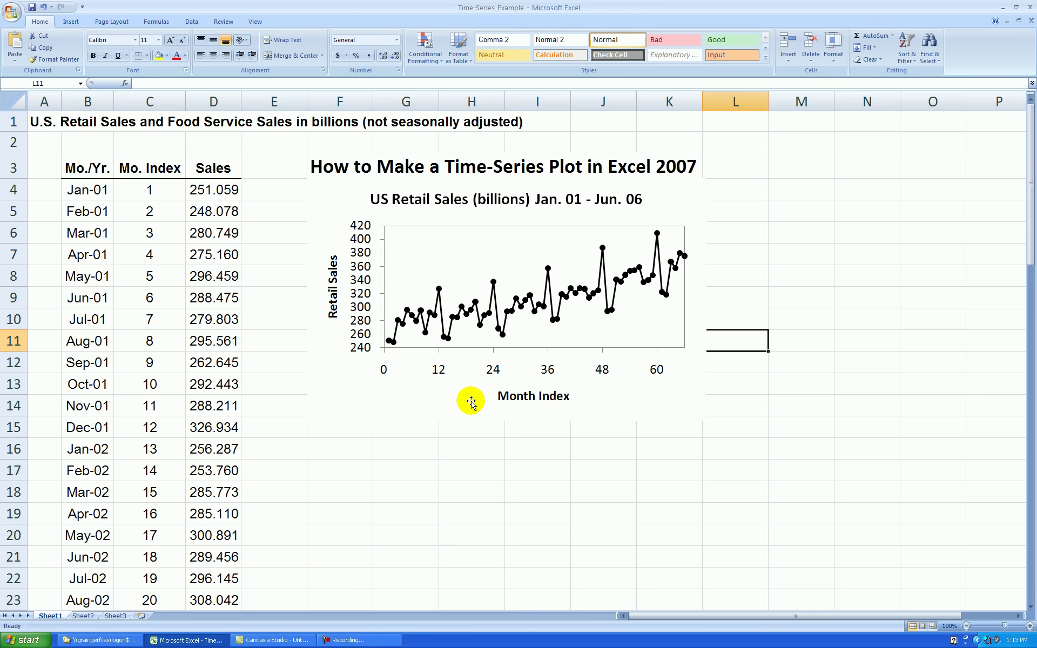
Drag the chart's bottom-centre handle down to give the plot more height.
click(537, 420)
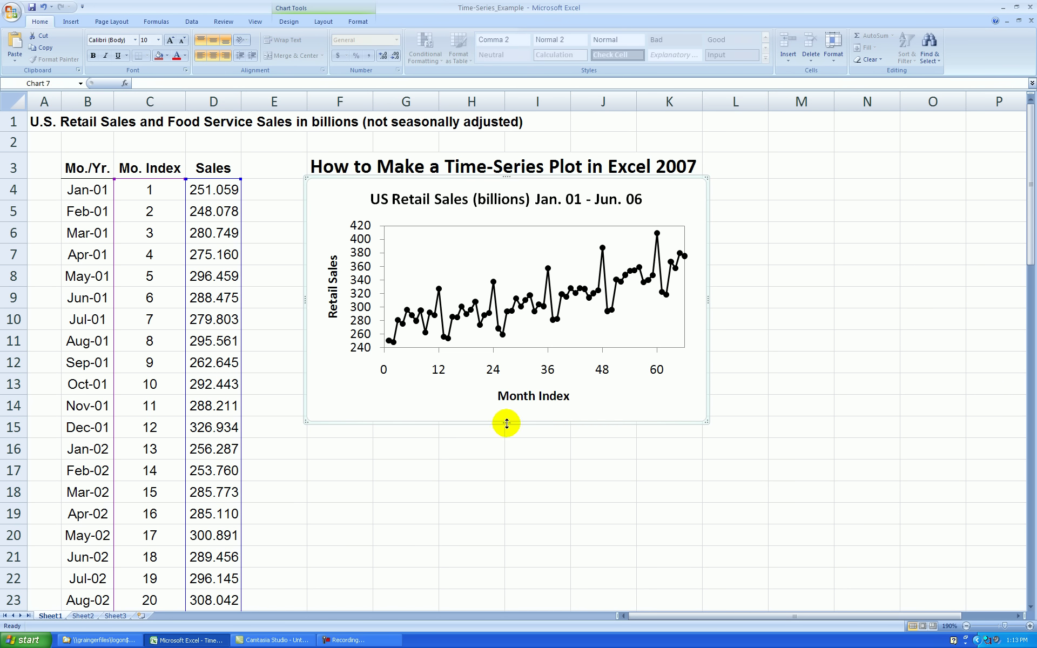
drag(507, 425, 508, 465)
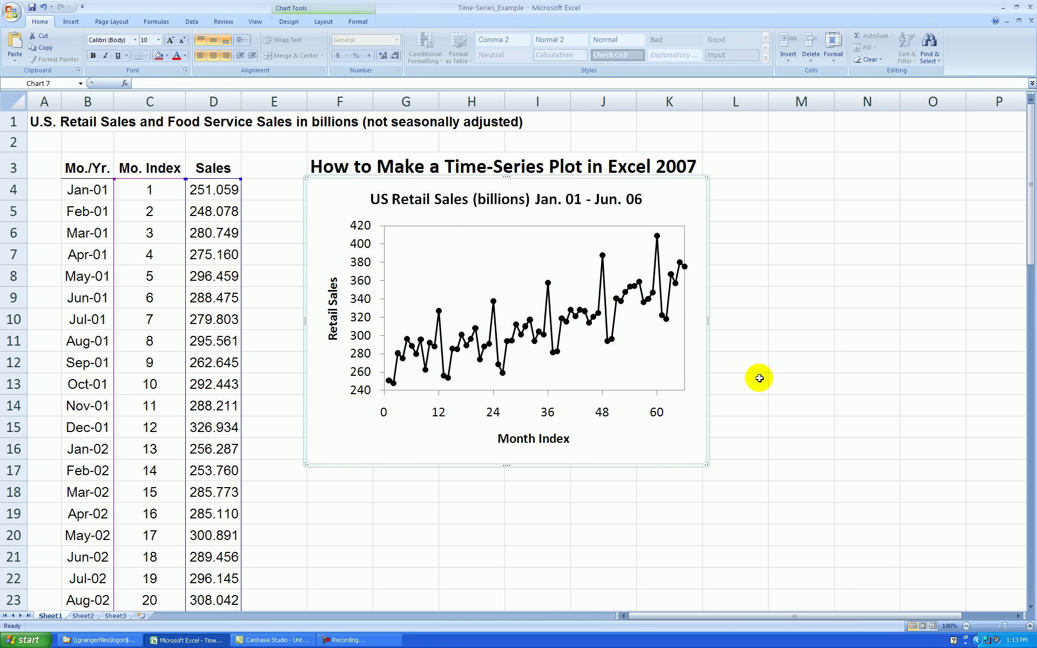
click(562, 205)
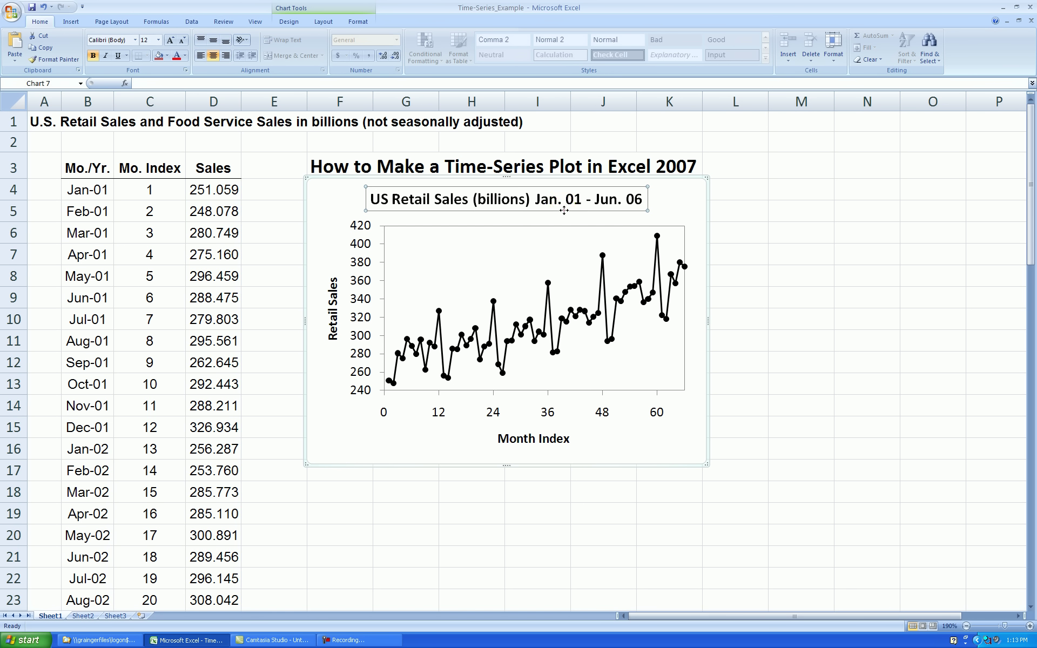
click(799, 233)
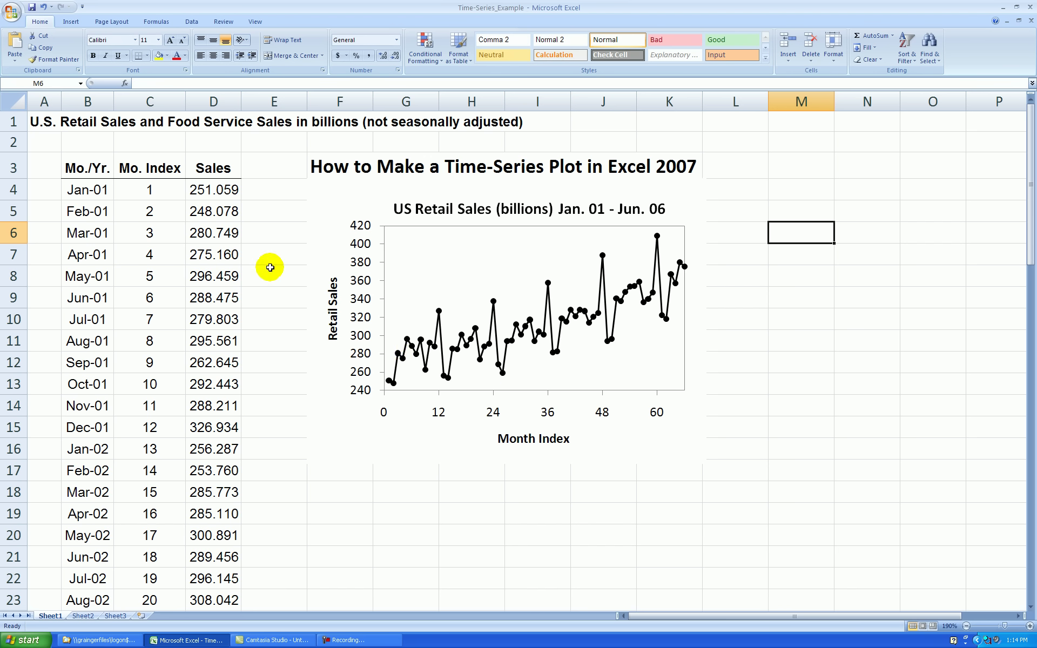
click(46, 124)
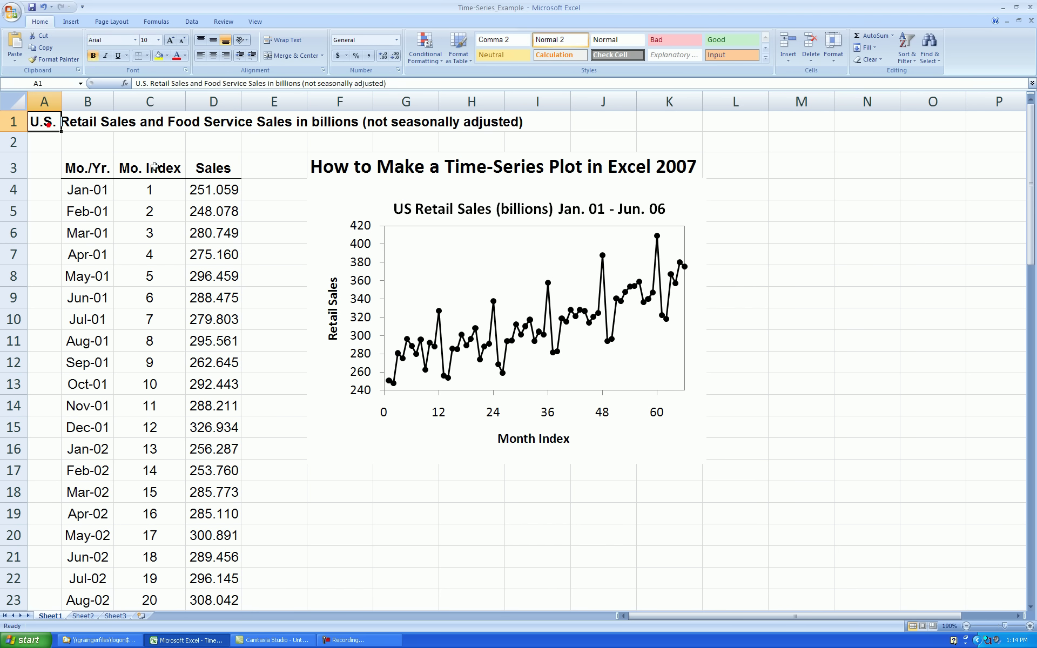